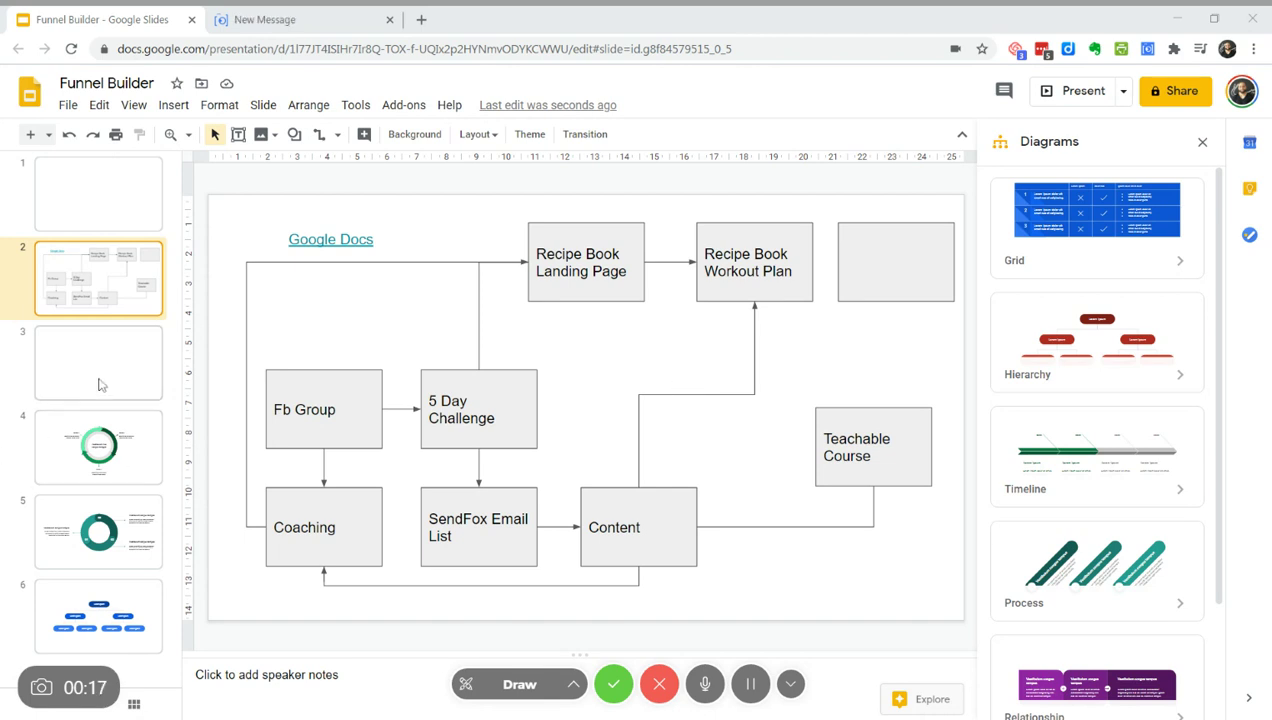
Draw a wide rectangle near the upper-left corner of the blank third slide
{"action": "left_click", "coordinate": [142, 368]}
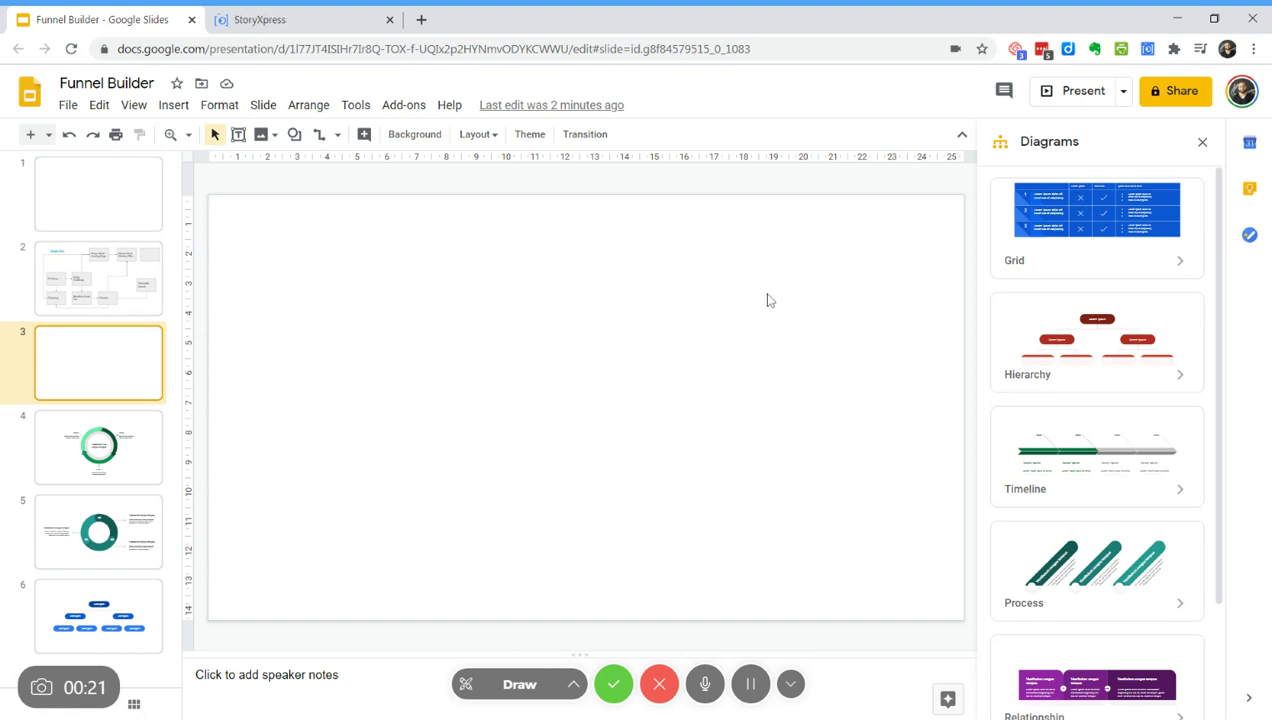
{"action": "left_click", "coordinate": [295, 136]}
{"action": "mouse_move", "coordinate": [333, 173]}
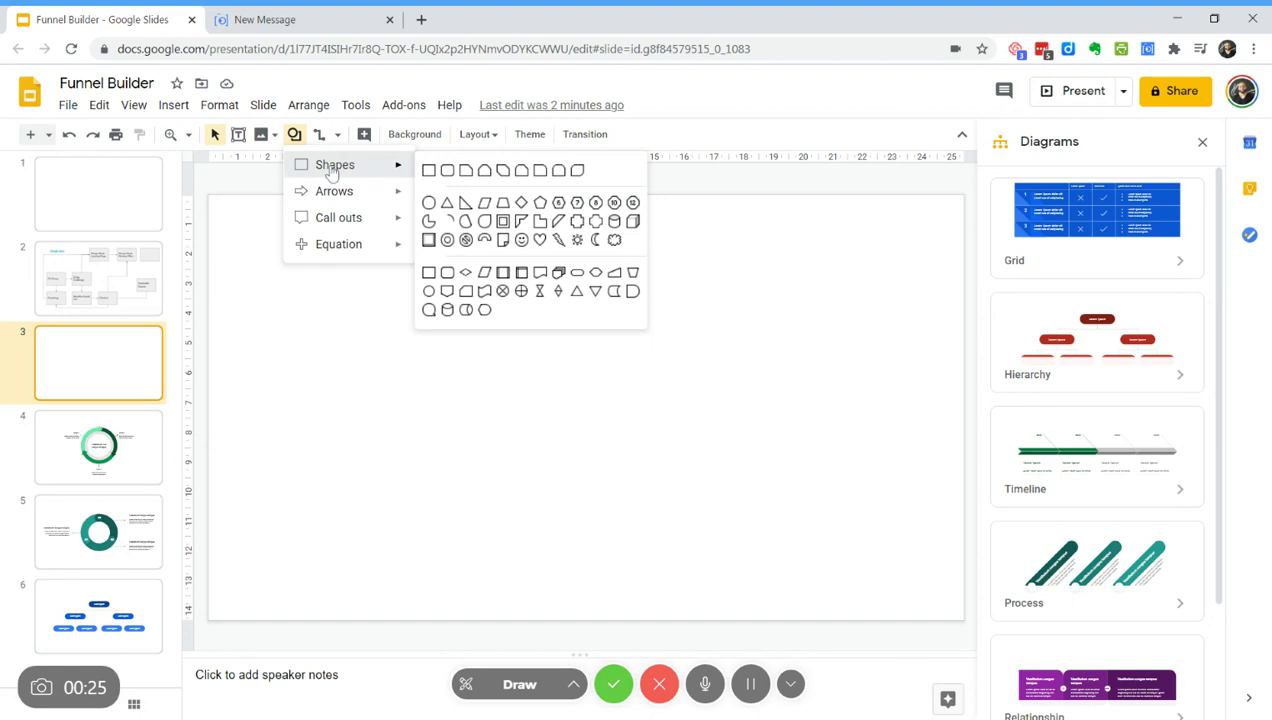
{"action": "left_click", "coordinate": [421, 172]}
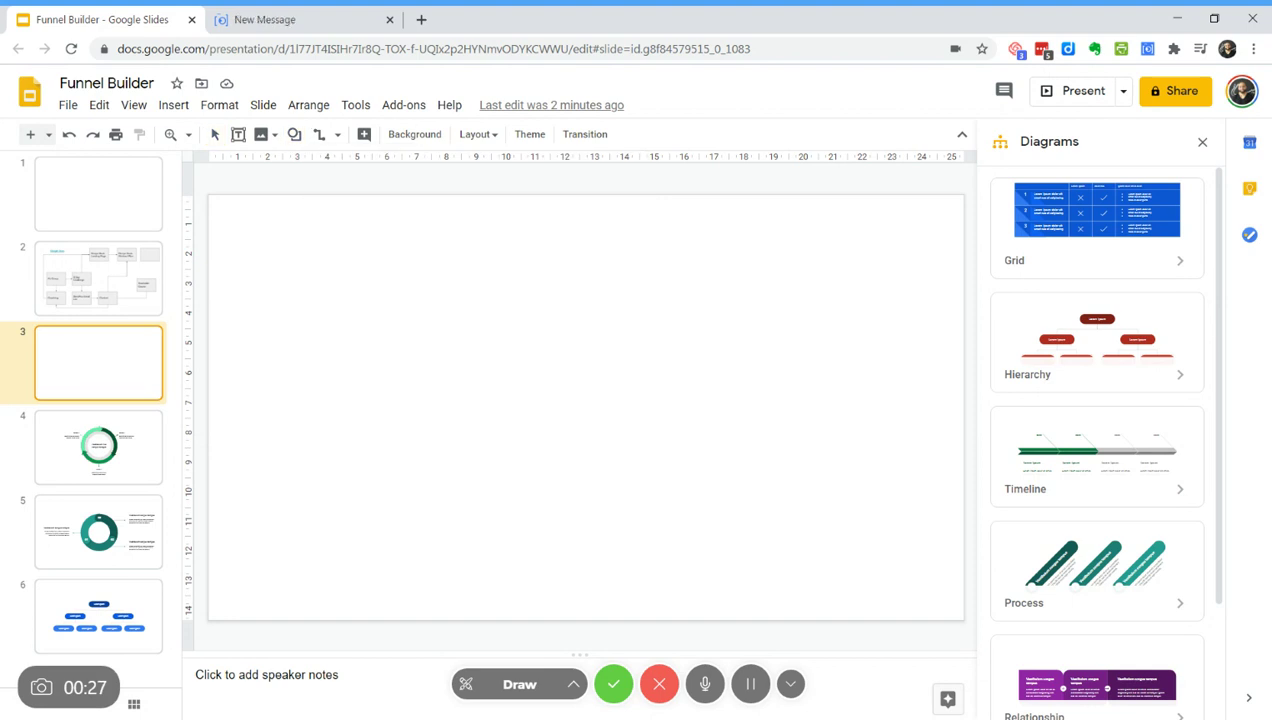
{"action": "left_click_drag", "start_coordinate": [249, 243], "coordinate": [367, 293]}
Duplicate the rectangle three times and arrange the four rectangles in two rows of two
{"action": "key", "text": "ctrl+d"}
{"action": "key", "text": "ctrl+d"}
{"action": "key", "text": "ctrl+d"}
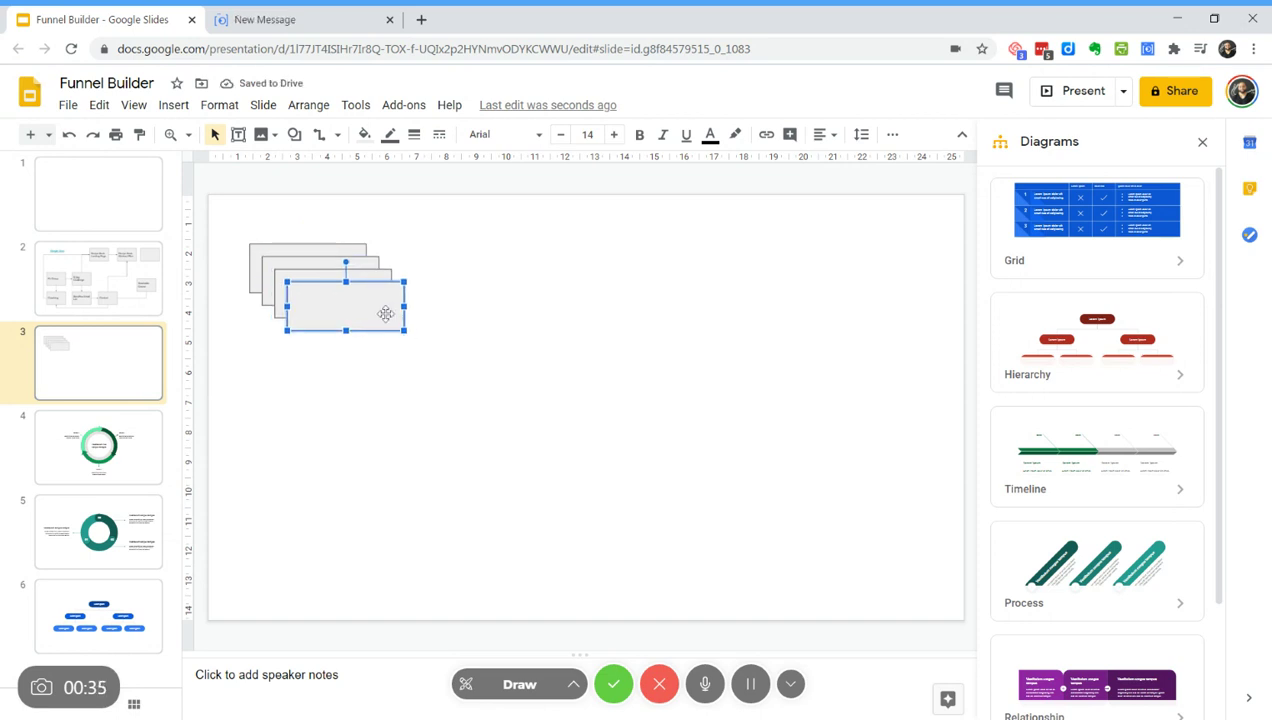
{"action": "left_click_drag", "start_coordinate": [386, 314], "coordinate": [371, 420]}
{"action": "left_click_drag", "start_coordinate": [348, 296], "coordinate": [522, 423]}
{"action": "left_click_drag", "start_coordinate": [369, 268], "coordinate": [506, 271]}
{"action": "left_click", "coordinate": [590, 333]}
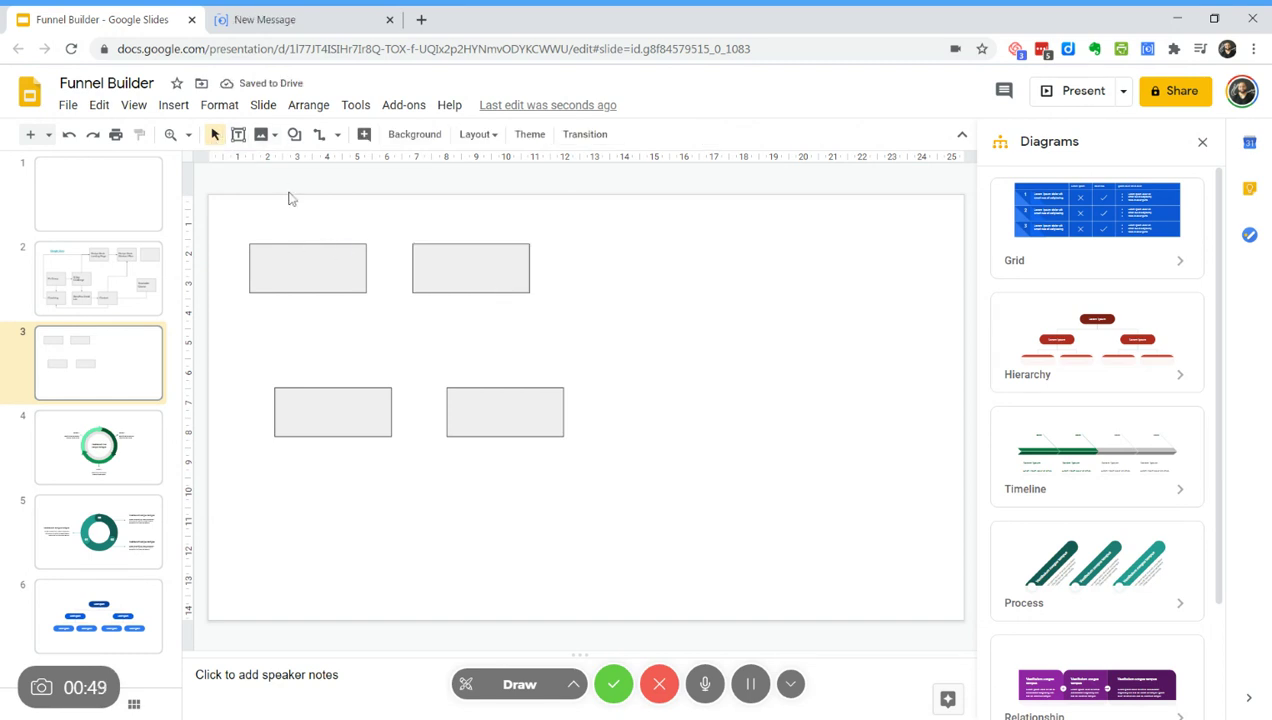
Connect the upper-left rectangle to the upper-right rectangle with a straight arrow
{"action": "left_click", "coordinate": [336, 134]}
{"action": "left_click", "coordinate": [342, 193]}
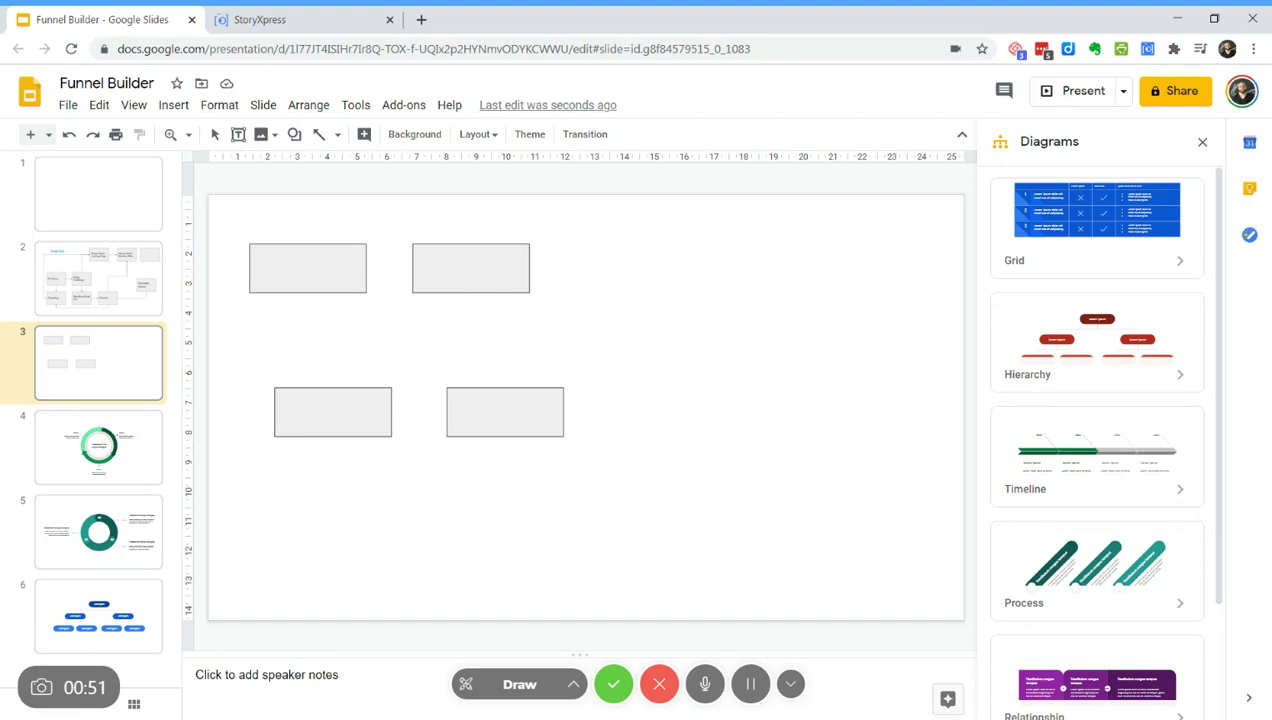
{"action": "left_click_drag", "start_coordinate": [397, 268], "coordinate": [412, 268]}
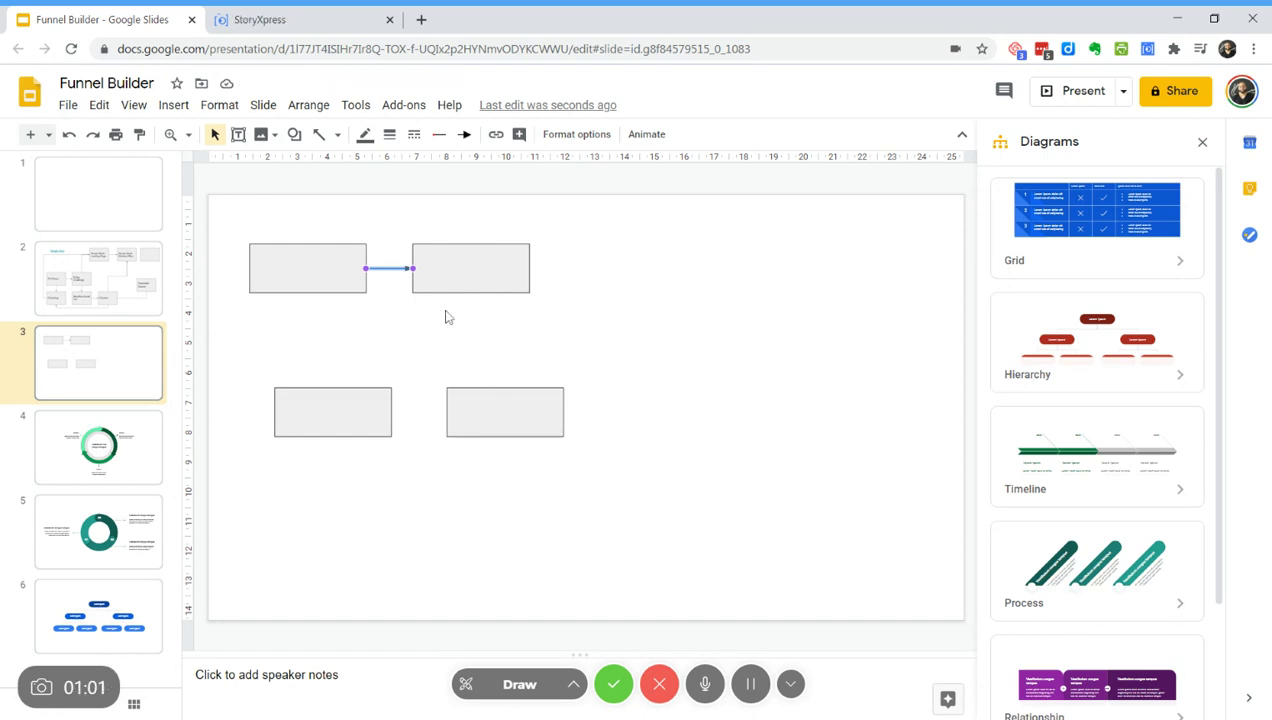
Join the bottom of the upper-right rectangle to the top of the lower-right rectangle with an elbow connector
{"action": "left_click", "coordinate": [338, 136]}
{"action": "left_click", "coordinate": [505, 342]}
{"action": "left_click", "coordinate": [338, 136]}
{"action": "left_click", "coordinate": [358, 218]}
{"action": "mouse_move", "coordinate": [367, 268]}
{"action": "left_mouse_down"}
{"action": "mouse_move", "coordinate": [411, 268]}
{"action": "mouse_move", "coordinate": [520, 354]}
{"action": "mouse_move", "coordinate": [505, 388]}
{"action": "left_mouse_up"}
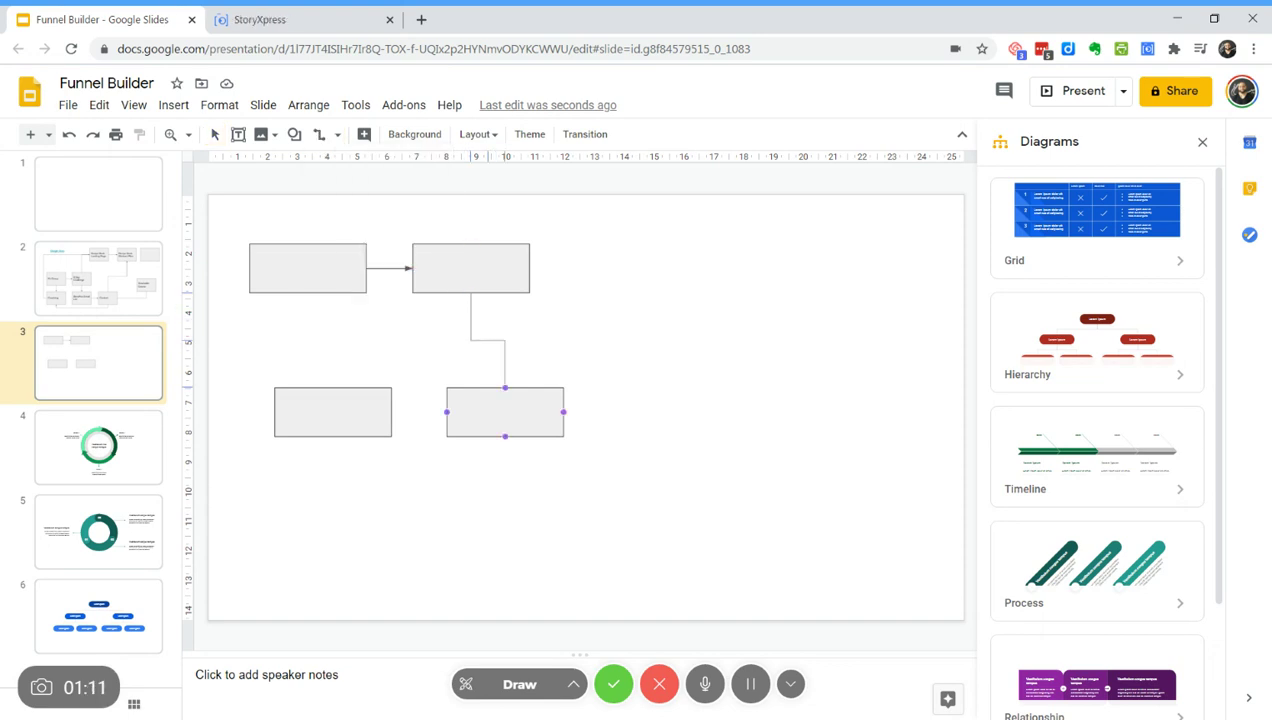
{"action": "left_click", "coordinate": [568, 361]}
Try to extend a straight horizontal line from the elbow connector's bend toward the space above the lower-left rectangle
{"action": "left_click", "coordinate": [337, 134]}
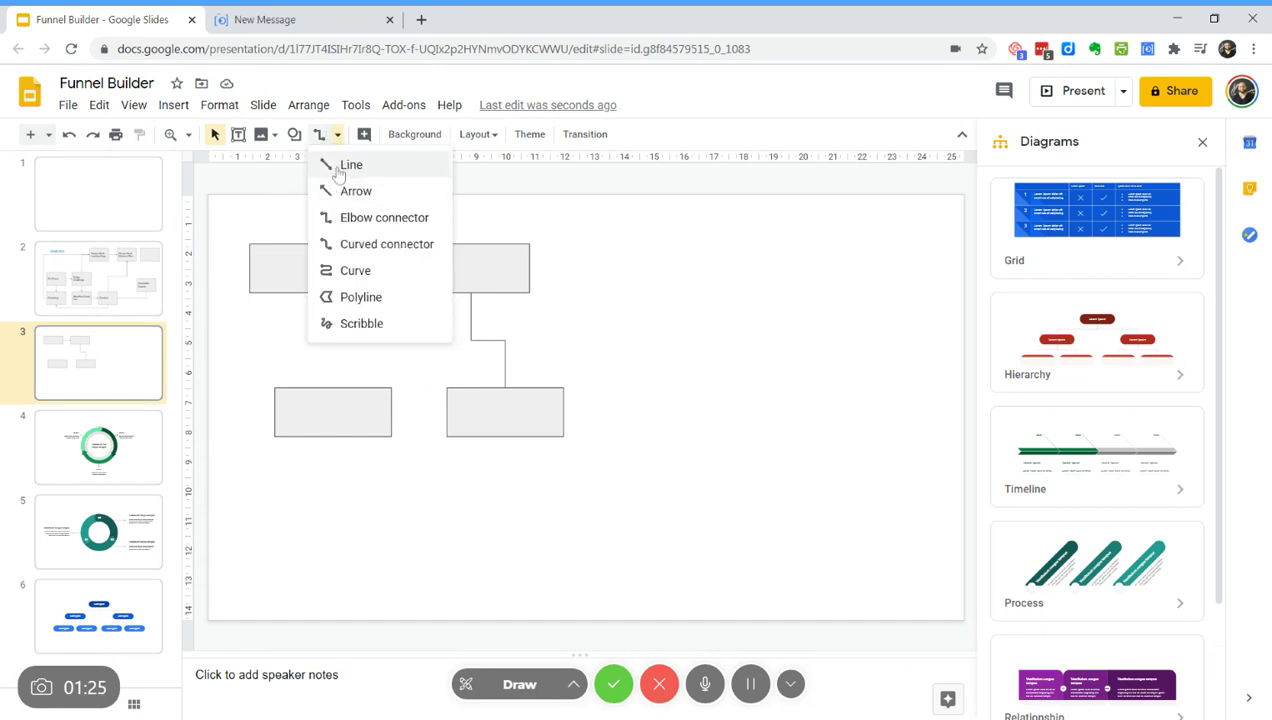
{"action": "left_click", "coordinate": [355, 191]}
{"action": "left_click_drag", "start_coordinate": [367, 268], "coordinate": [411, 268]}
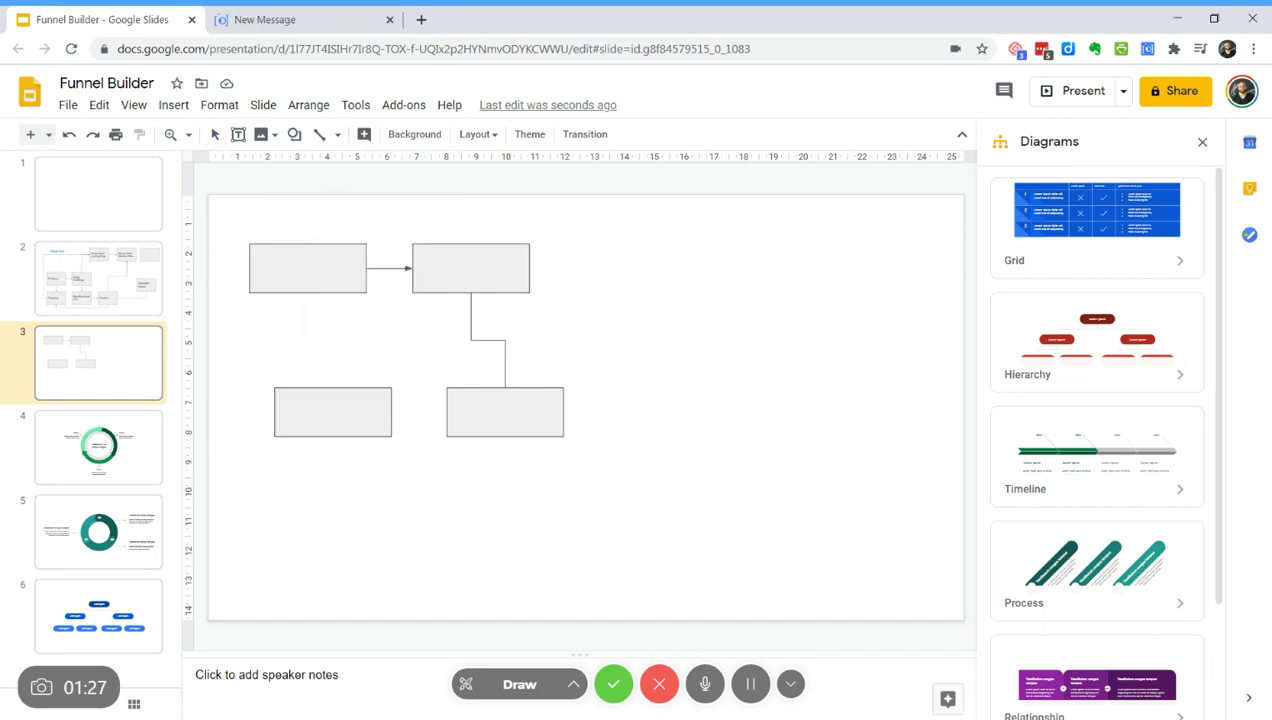
{"action": "left_click_drag", "start_coordinate": [471, 340], "coordinate": [353, 337]}
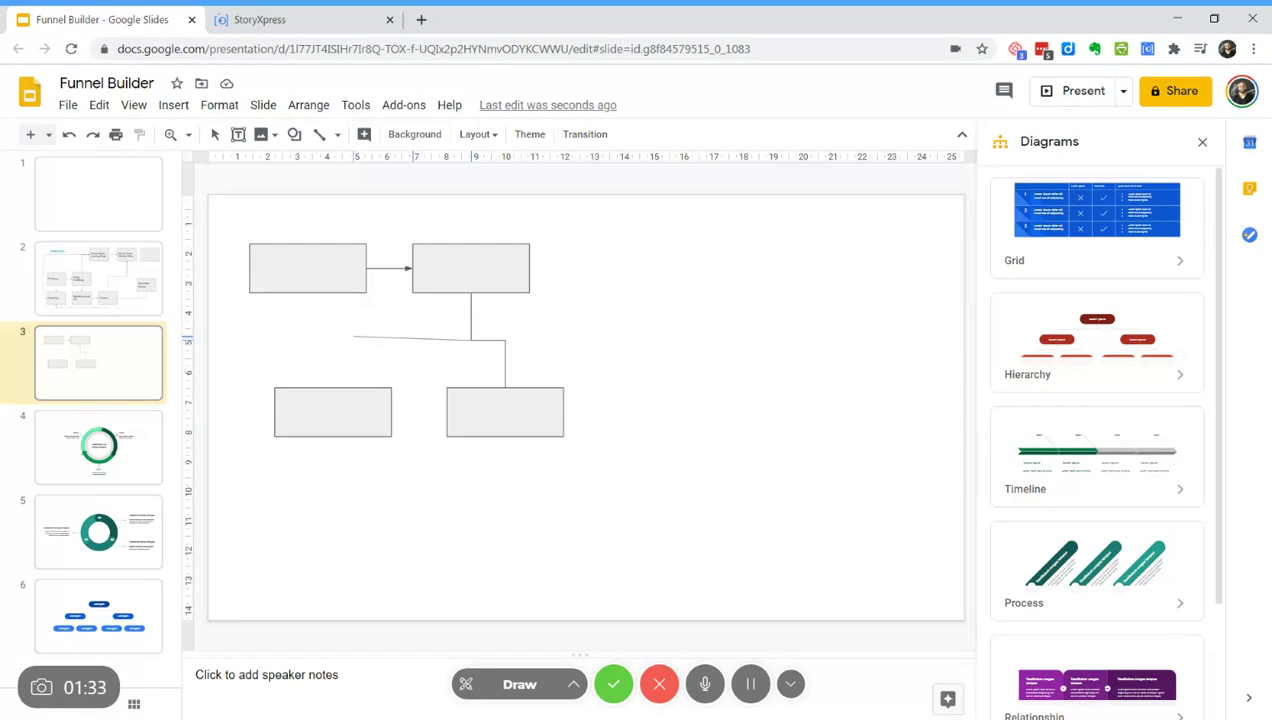
{"action": "left_click_drag", "start_coordinate": [353, 336], "coordinate": [345, 340]}
{"action": "left_click", "coordinate": [356, 340]}
{"action": "left_click", "coordinate": [434, 386]}
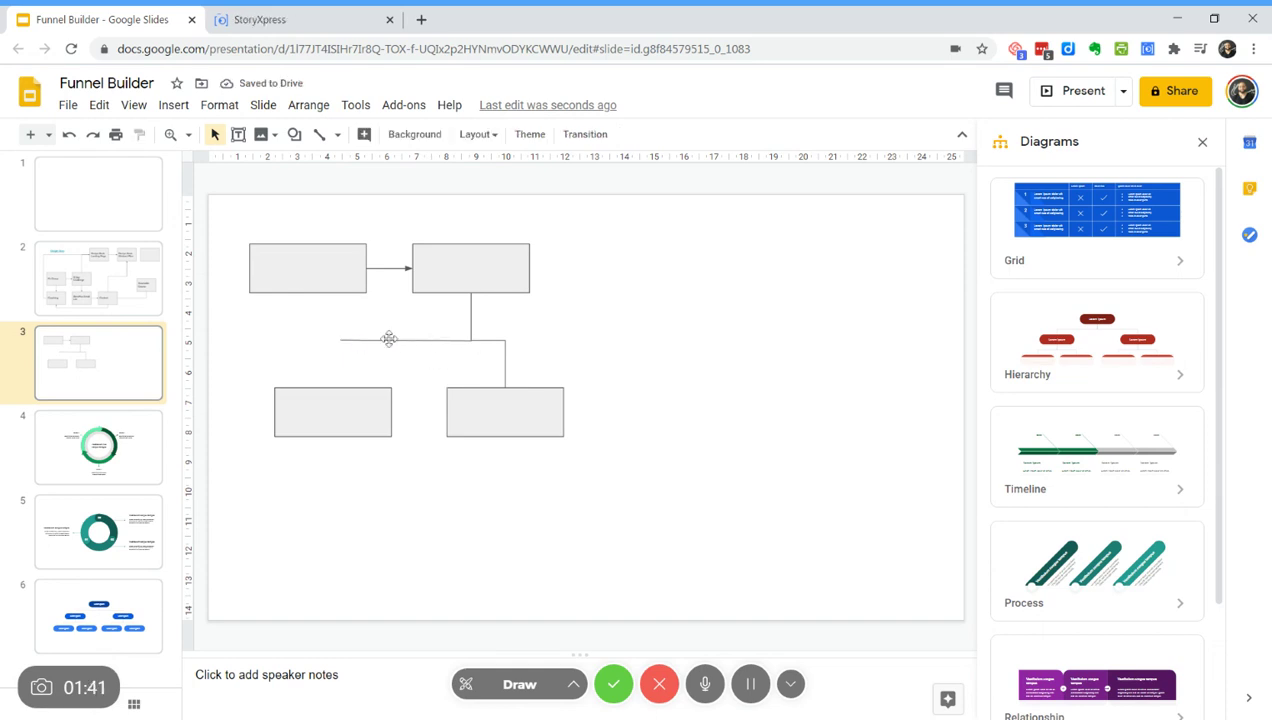
Reposition the horizontal branch line beside the elbow connector, and delete it
{"action": "left_click", "coordinate": [389, 338]}
{"action": "left_click_drag", "start_coordinate": [393, 339], "coordinate": [438, 342]}
{"action": "left_click", "coordinate": [437, 355]}
{"action": "left_click", "coordinate": [449, 367]}
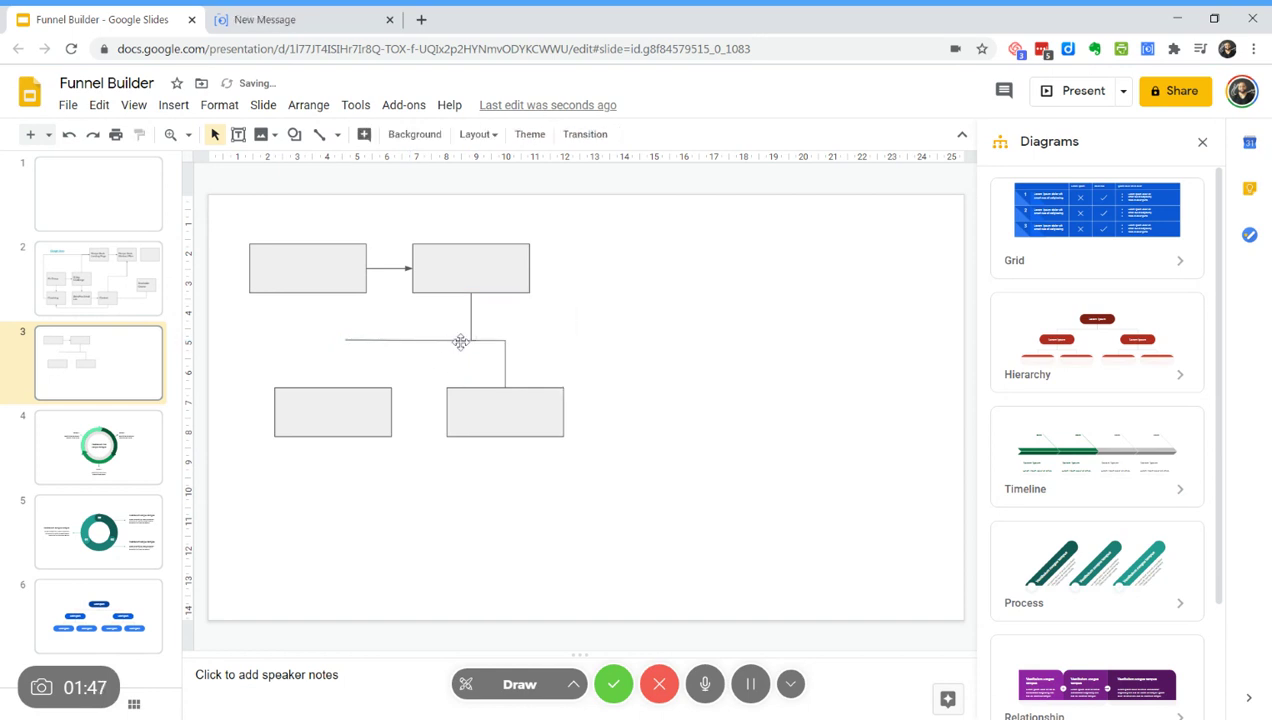
{"action": "left_click", "coordinate": [433, 341]}
{"action": "left_click_drag", "start_coordinate": [433, 341], "coordinate": [434, 332]}
{"action": "left_click", "coordinate": [535, 342]}
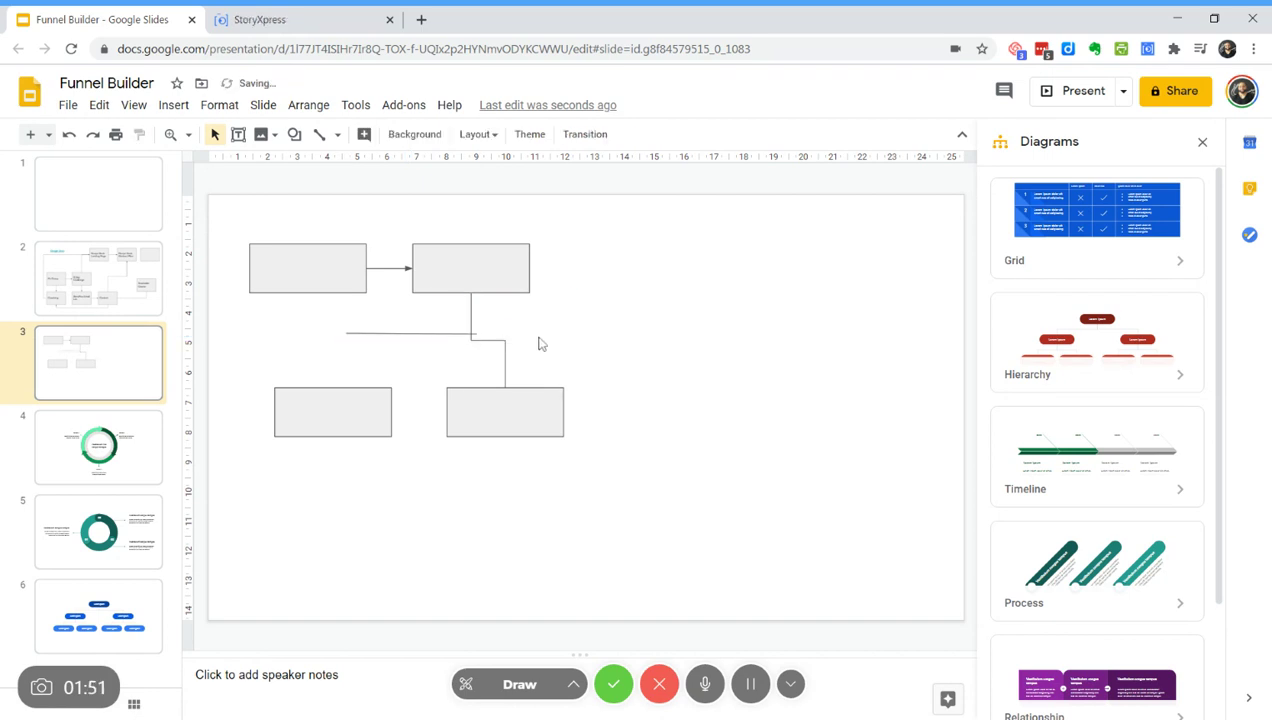
{"action": "left_click", "coordinate": [433, 335]}
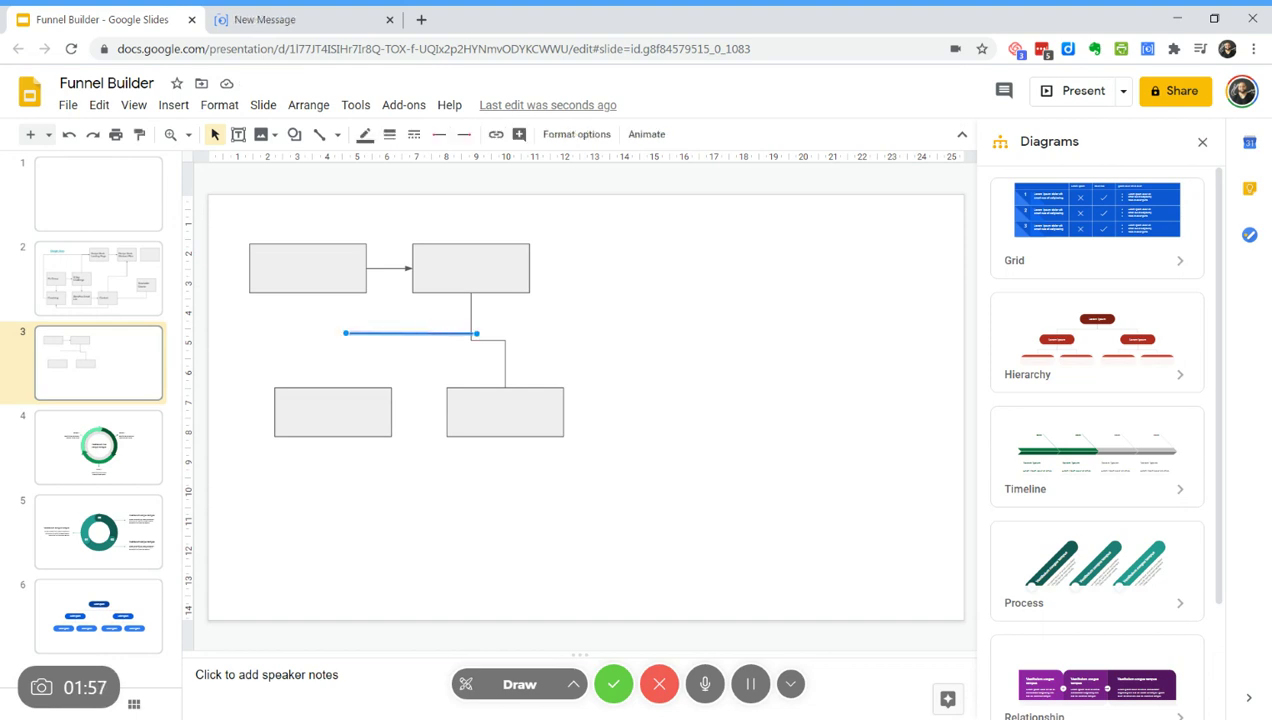
{"action": "key", "text": "Delete"}
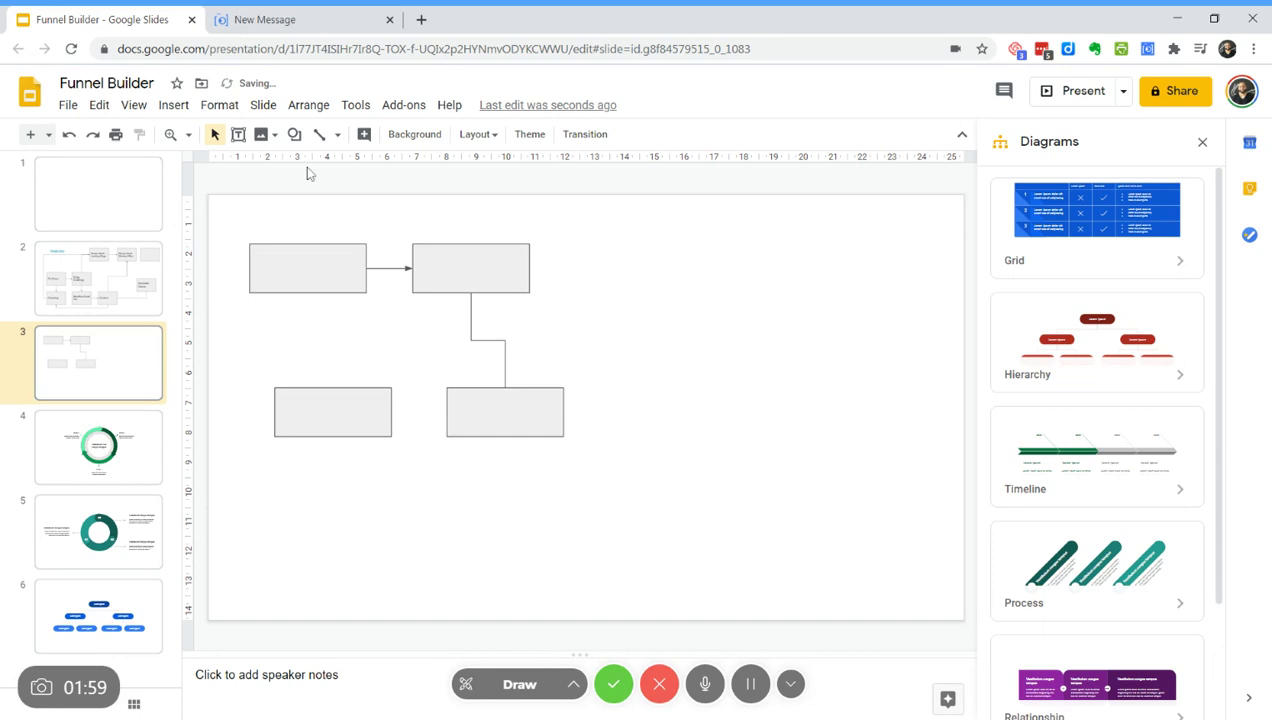
Join the bottom of the upper-right rectangle to the top of the lower-left rectangle with an elbow connector
{"action": "left_click", "coordinate": [338, 136]}
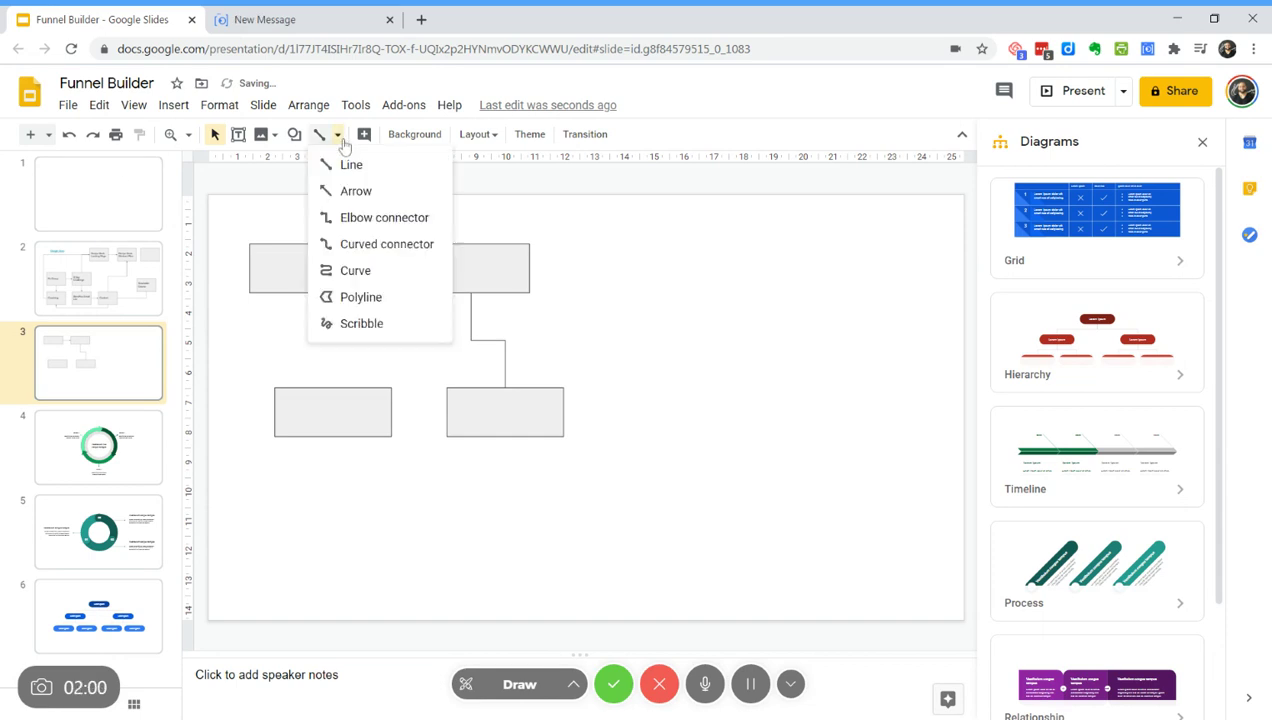
{"action": "left_click", "coordinate": [370, 219]}
{"action": "left_click_drag", "start_coordinate": [366, 268], "coordinate": [333, 387]}
{"action": "left_click", "coordinate": [690, 370]}
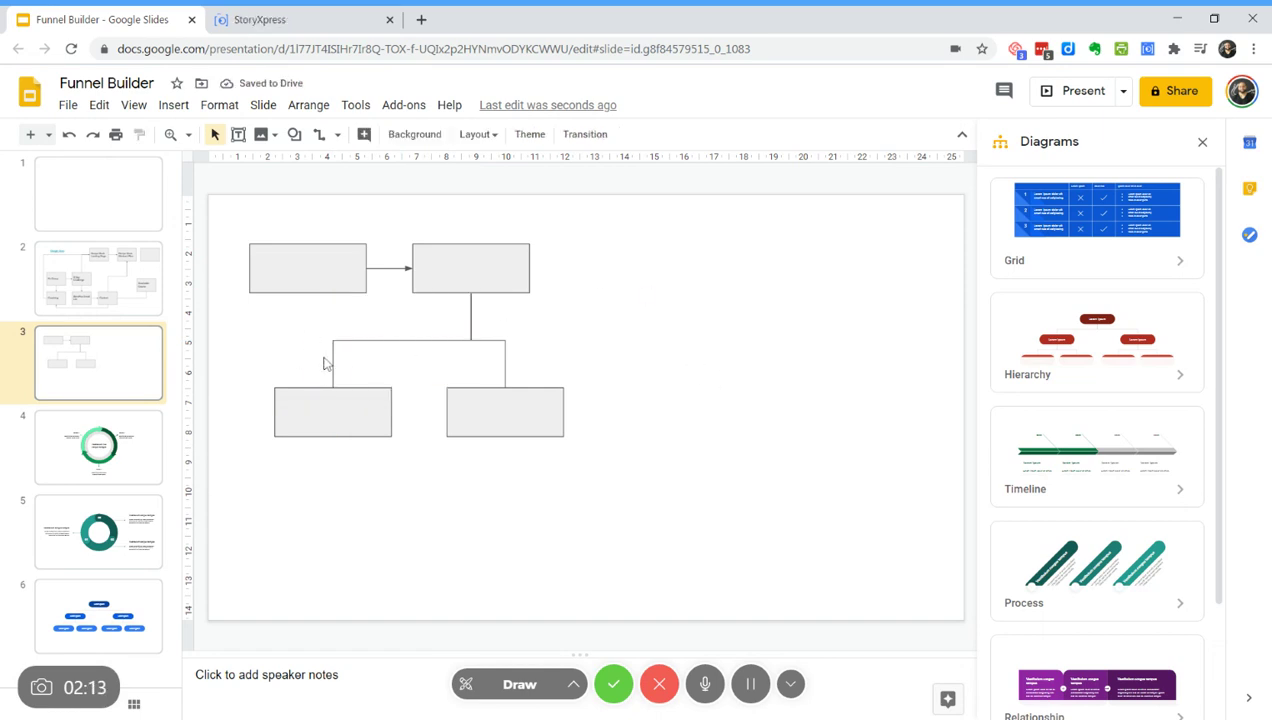
Draw a short arrow starting on the vertical branch line above the lower-left rectangle
{"action": "left_click", "coordinate": [338, 135]}
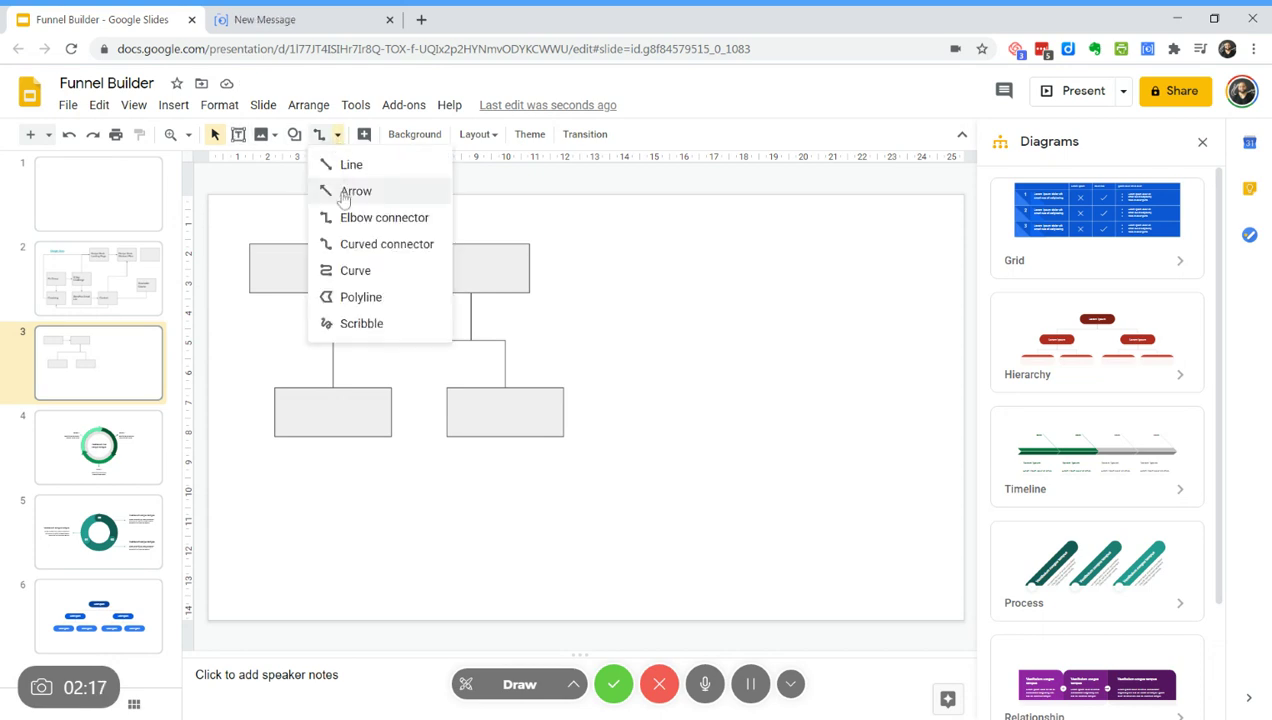
{"action": "left_click", "coordinate": [344, 191]}
{"action": "left_click_drag", "start_coordinate": [366, 268], "coordinate": [411, 268]}
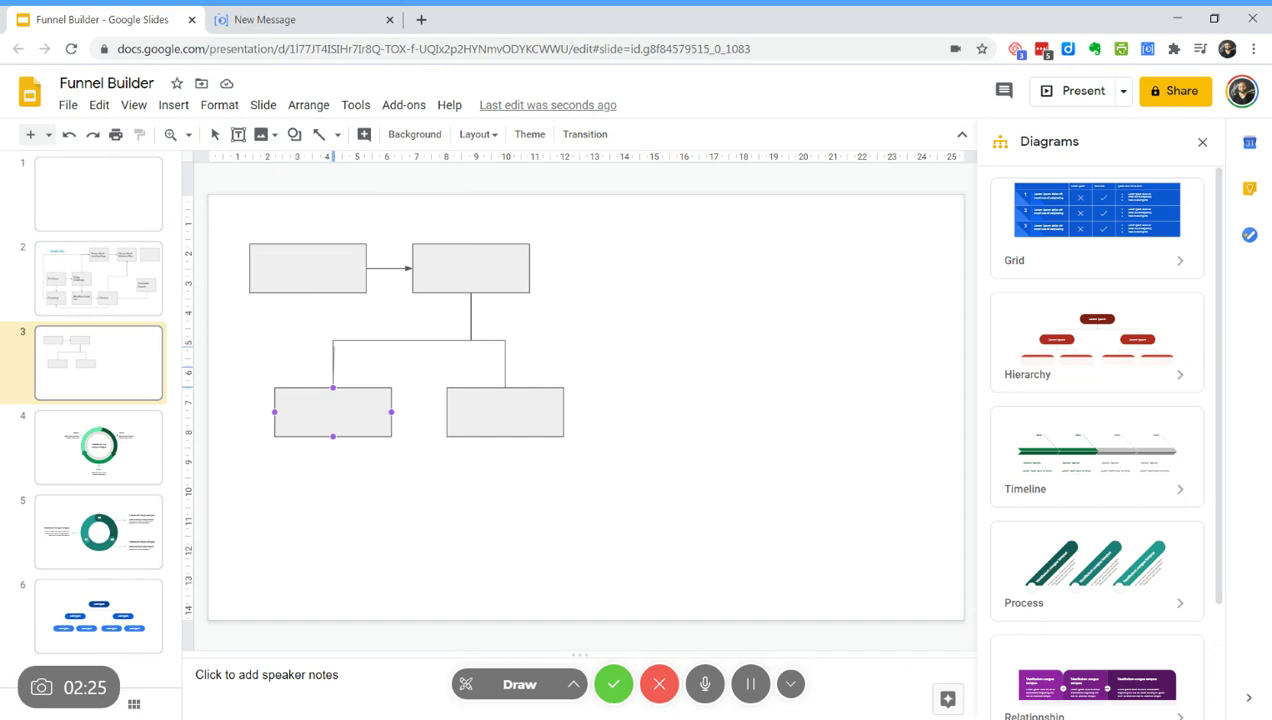
{"action": "left_click_drag", "start_coordinate": [349, 391], "coordinate": [275, 347]}
{"action": "left_click", "coordinate": [300, 347]}
{"action": "left_click", "coordinate": [284, 344]}
{"action": "left_click", "coordinate": [291, 348]}
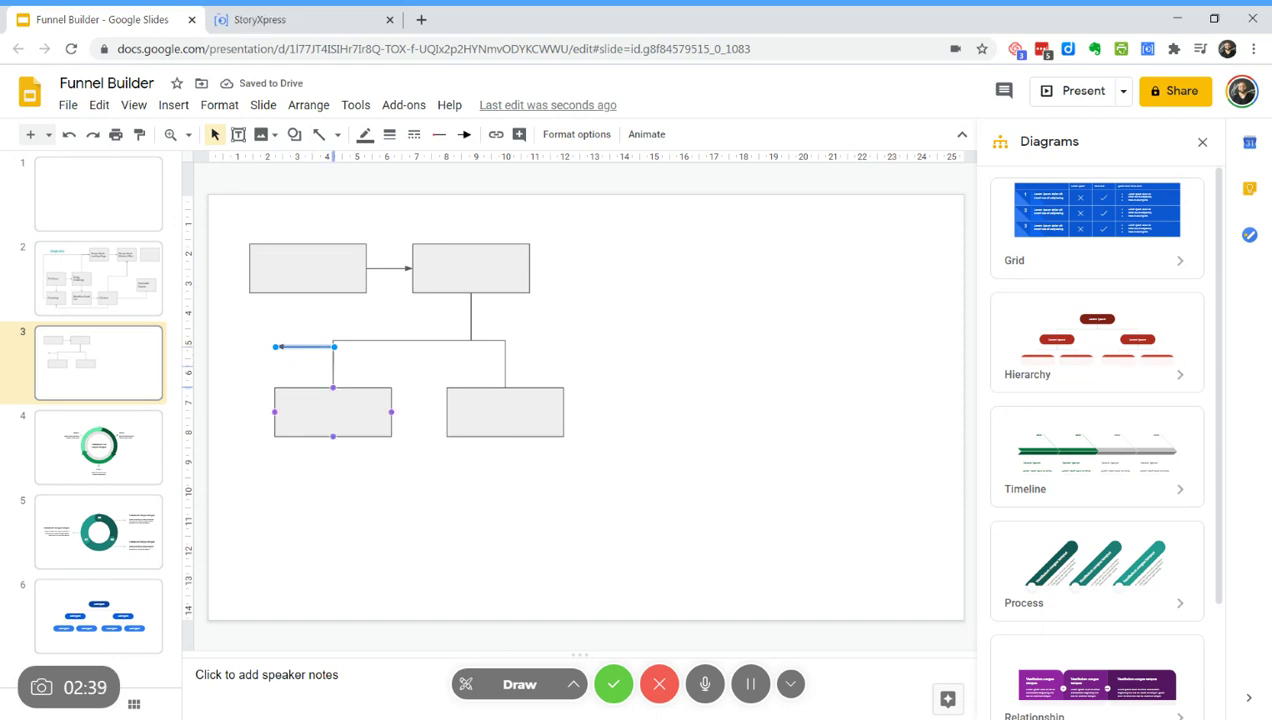
Attach the short arrow's head to the top centre of the lower-left rectangle so it points down along the branch
{"action": "left_click_drag", "start_coordinate": [275, 347], "coordinate": [333, 387]}
{"action": "left_click", "coordinate": [378, 374]}
{"action": "left_click", "coordinate": [333, 360]}
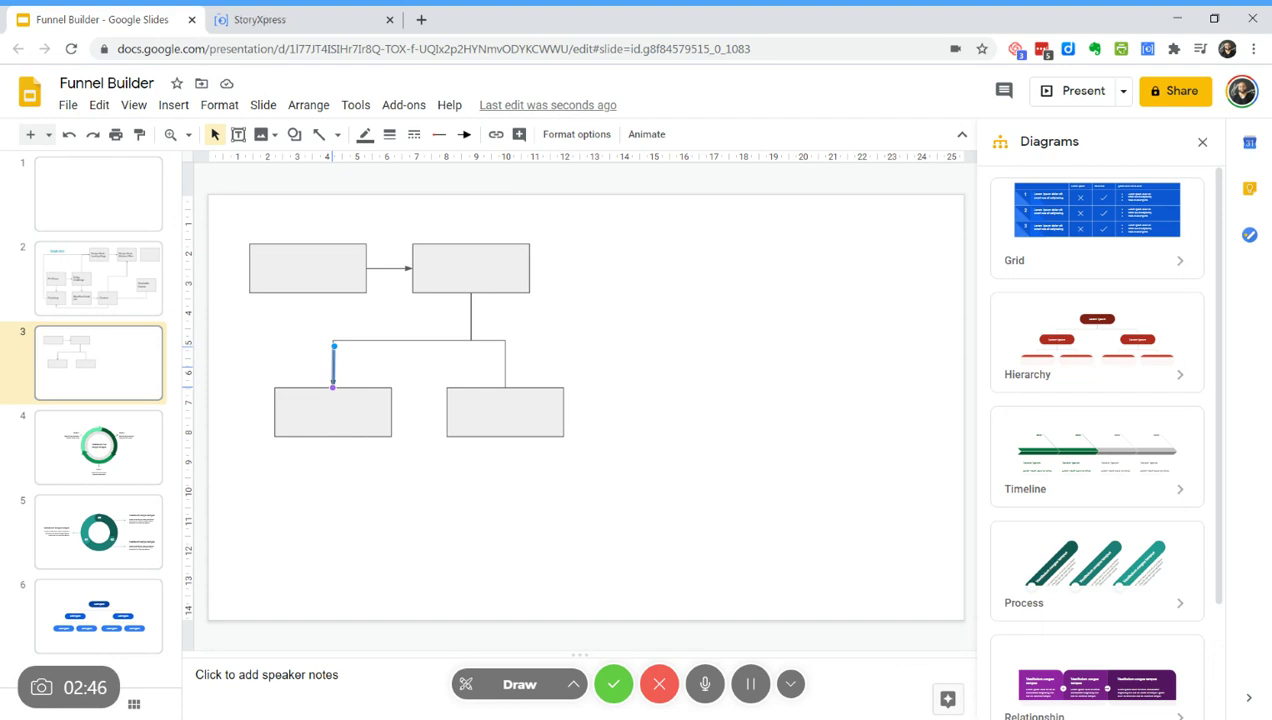
{"action": "left_click", "coordinate": [375, 386]}
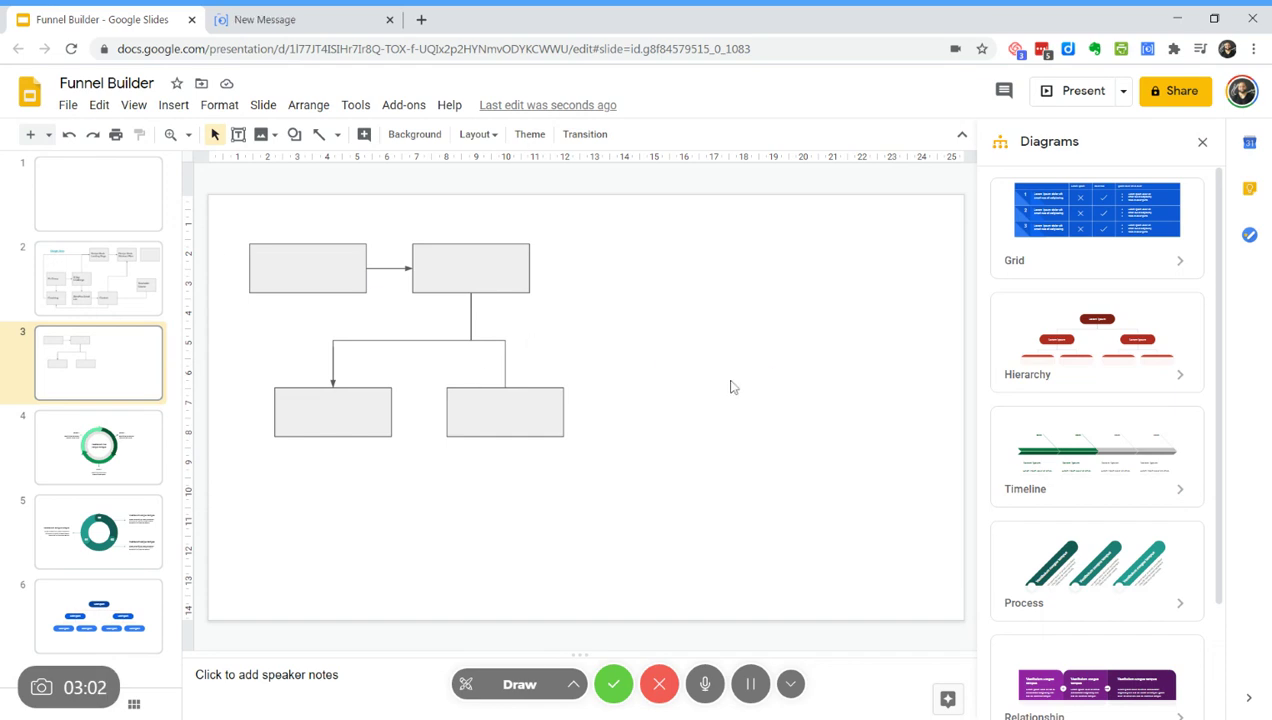
Add a blank slide after the third slide and open the diagram templates
{"action": "left_click", "coordinate": [48, 139]}
{"action": "left_click", "coordinate": [205, 466]}
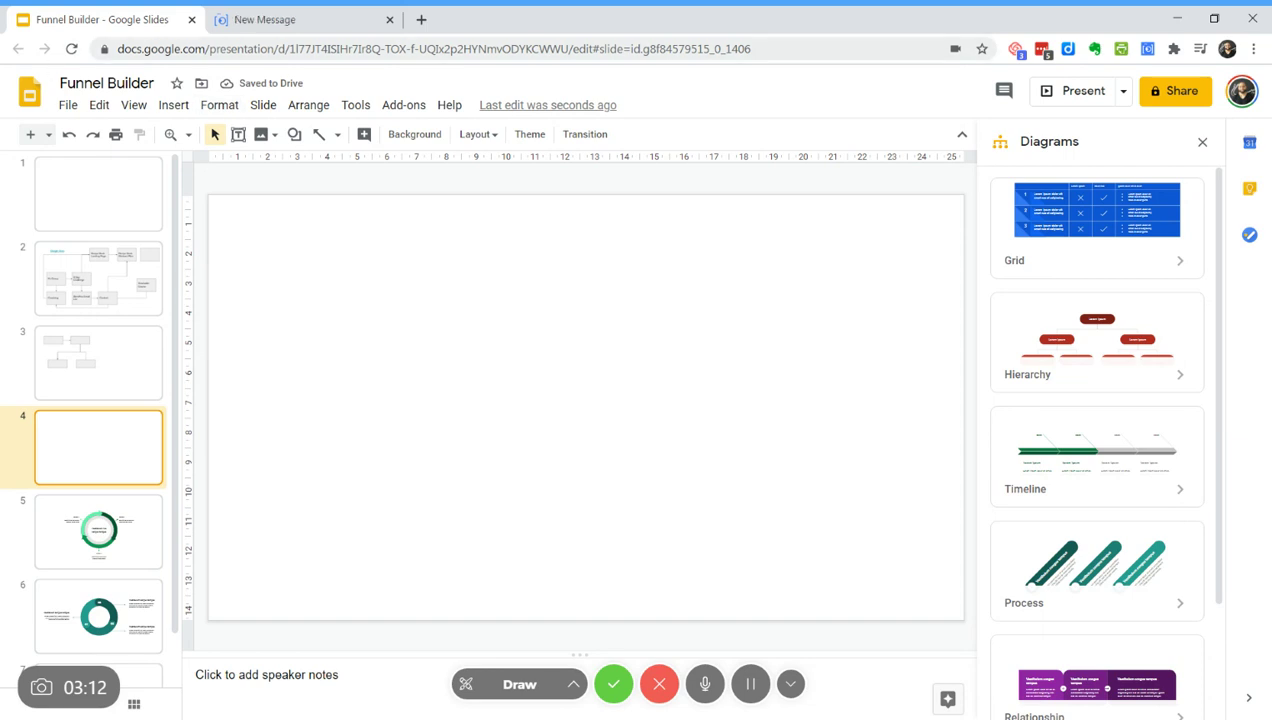
{"action": "left_click", "coordinate": [173, 105]}
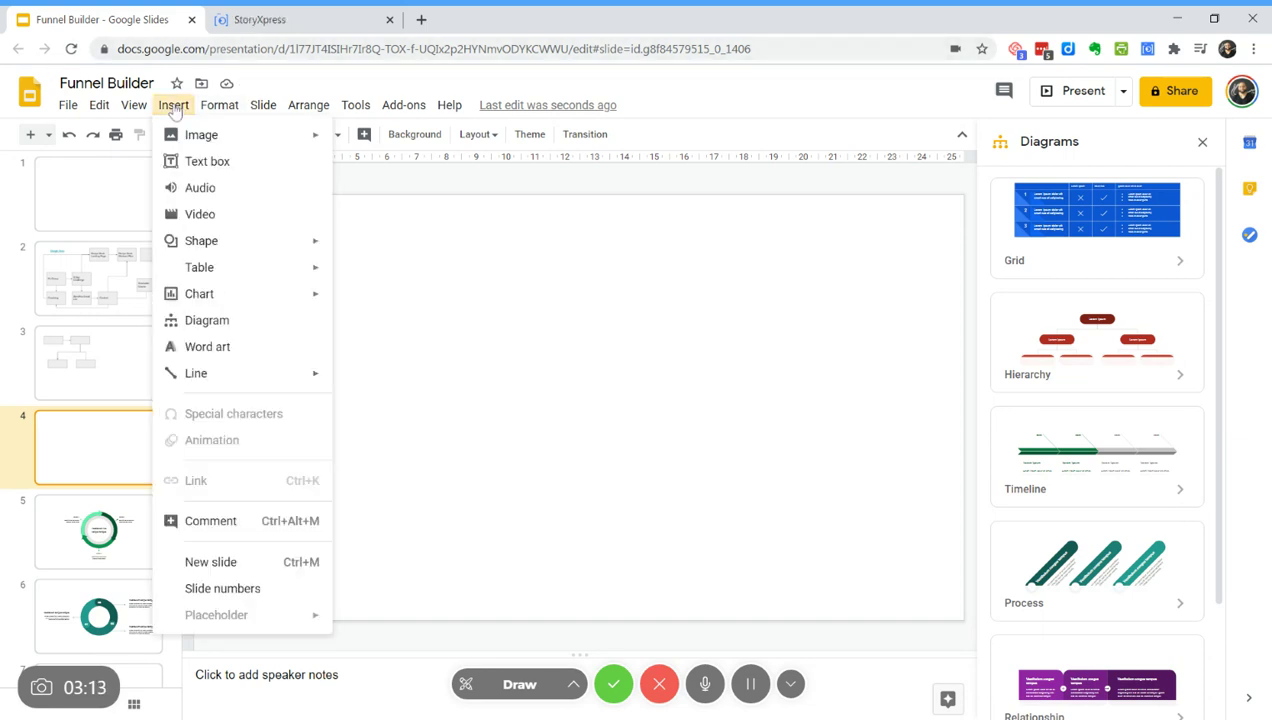
{"action": "left_click", "coordinate": [273, 322]}
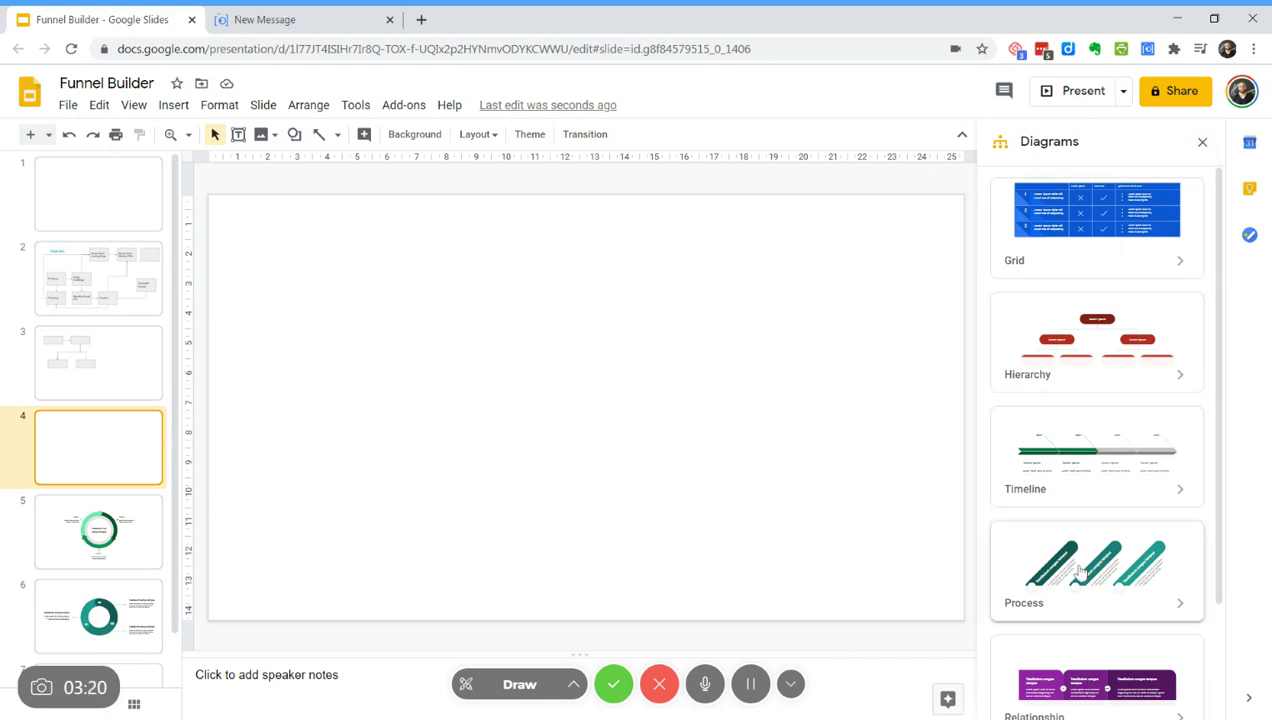
Examine the diagram categories and the templates offered under Relationship
{"action": "scroll", "coordinate": [1073, 491], "scroll_direction": "down", "scroll_amount": 2}
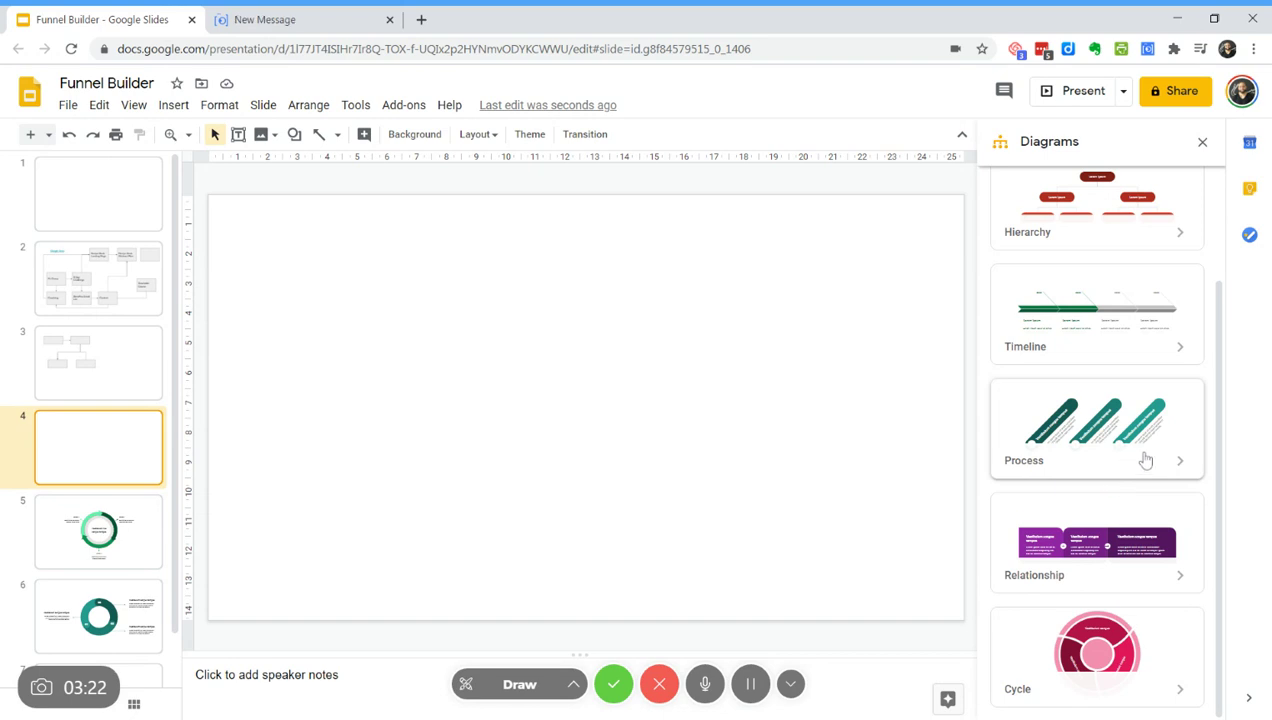
{"action": "left_click", "coordinate": [1188, 582]}
{"action": "scroll", "coordinate": [1148, 516], "scroll_direction": "down", "scroll_amount": 3}
{"action": "scroll", "coordinate": [1136, 511], "scroll_direction": "up", "scroll_amount": 3}
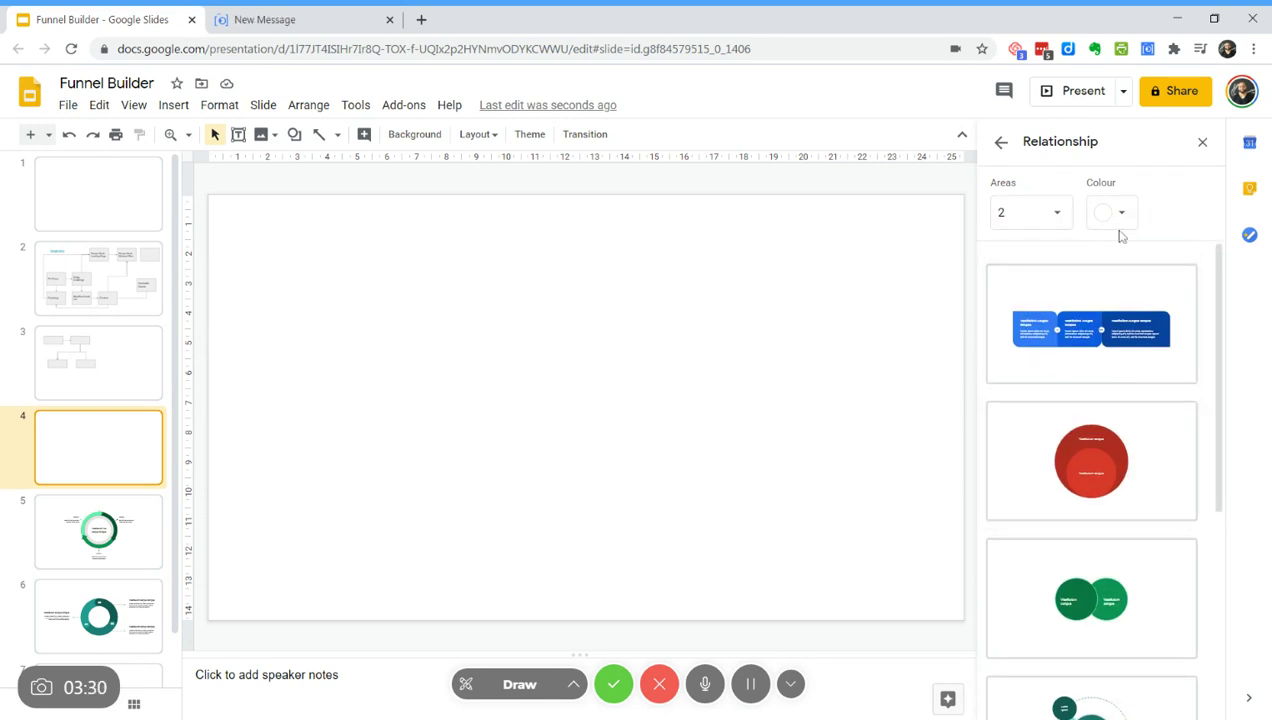
{"action": "left_click", "coordinate": [1000, 146]}
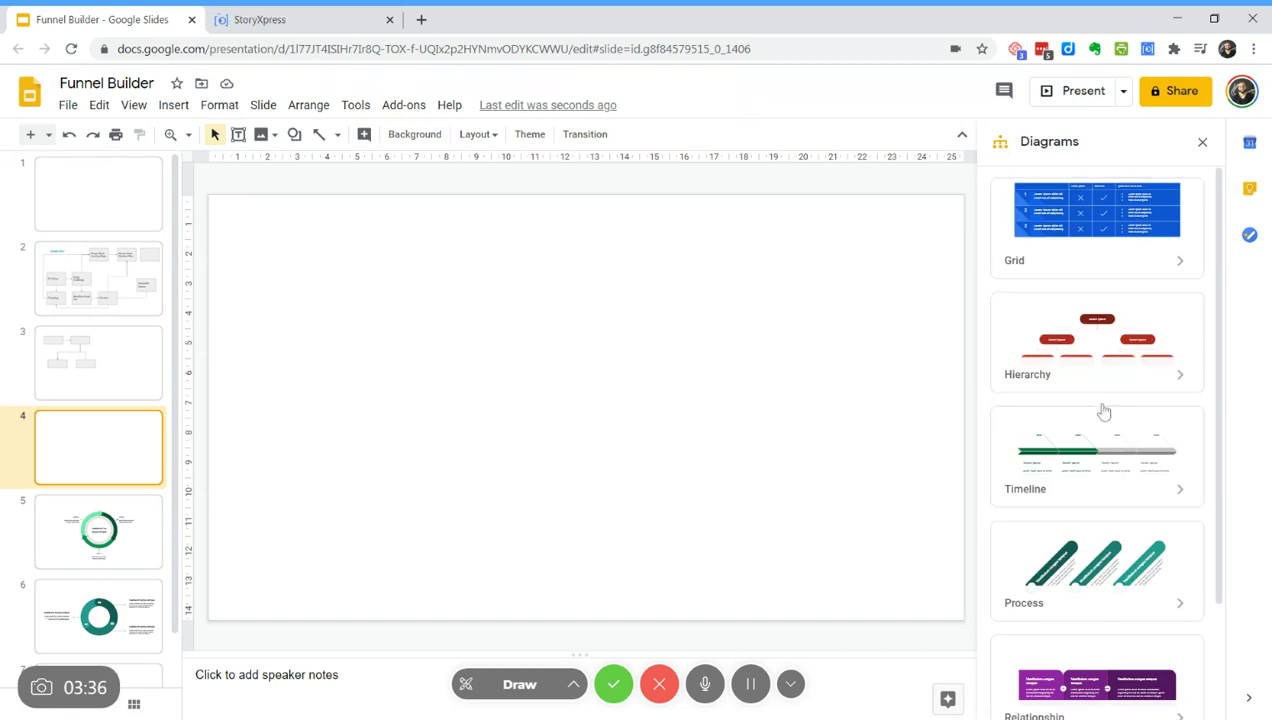
{"action": "scroll", "coordinate": [1103, 403], "scroll_direction": "down", "scroll_amount": 1}
{"action": "scroll", "coordinate": [1103, 403], "scroll_direction": "up", "scroll_amount": 1}
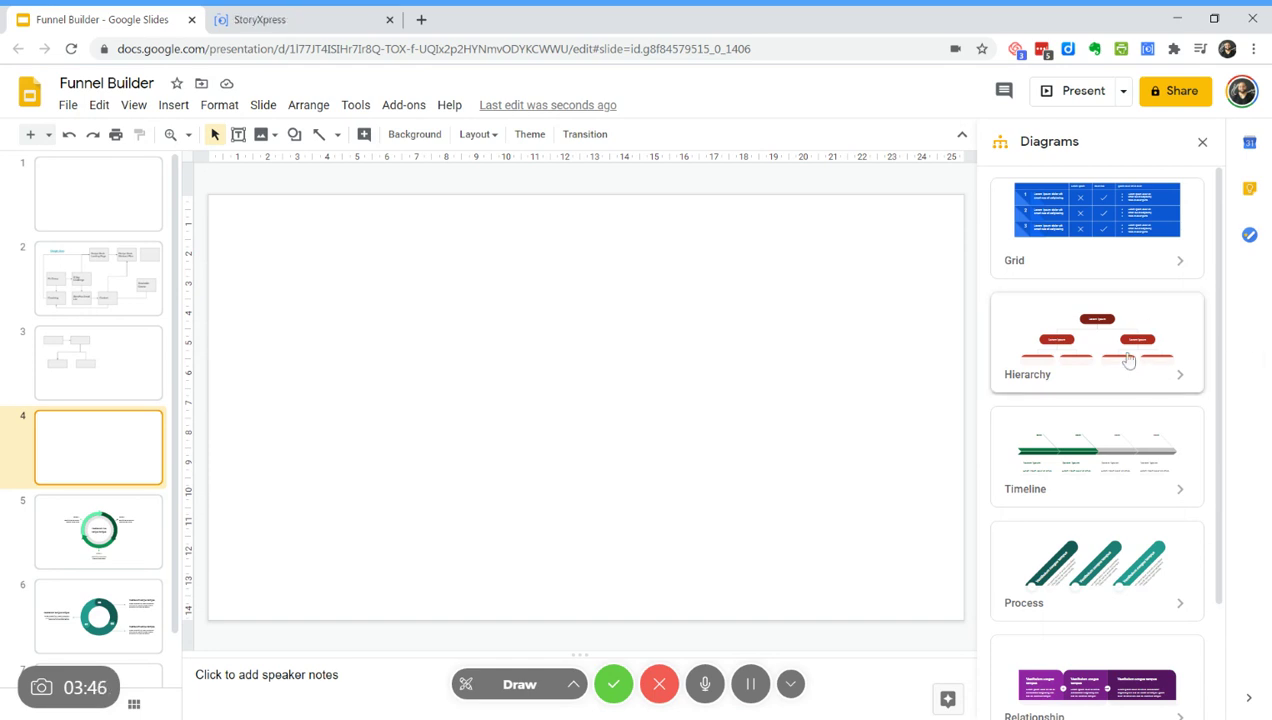
Insert the green horizontal Timeline template with four dates on the new slide
{"action": "scroll", "coordinate": [1121, 440], "scroll_direction": "down", "scroll_amount": 1}
{"action": "left_click", "coordinate": [1116, 402]}
{"action": "scroll", "coordinate": [1100, 440], "scroll_direction": "down", "scroll_amount": 3}
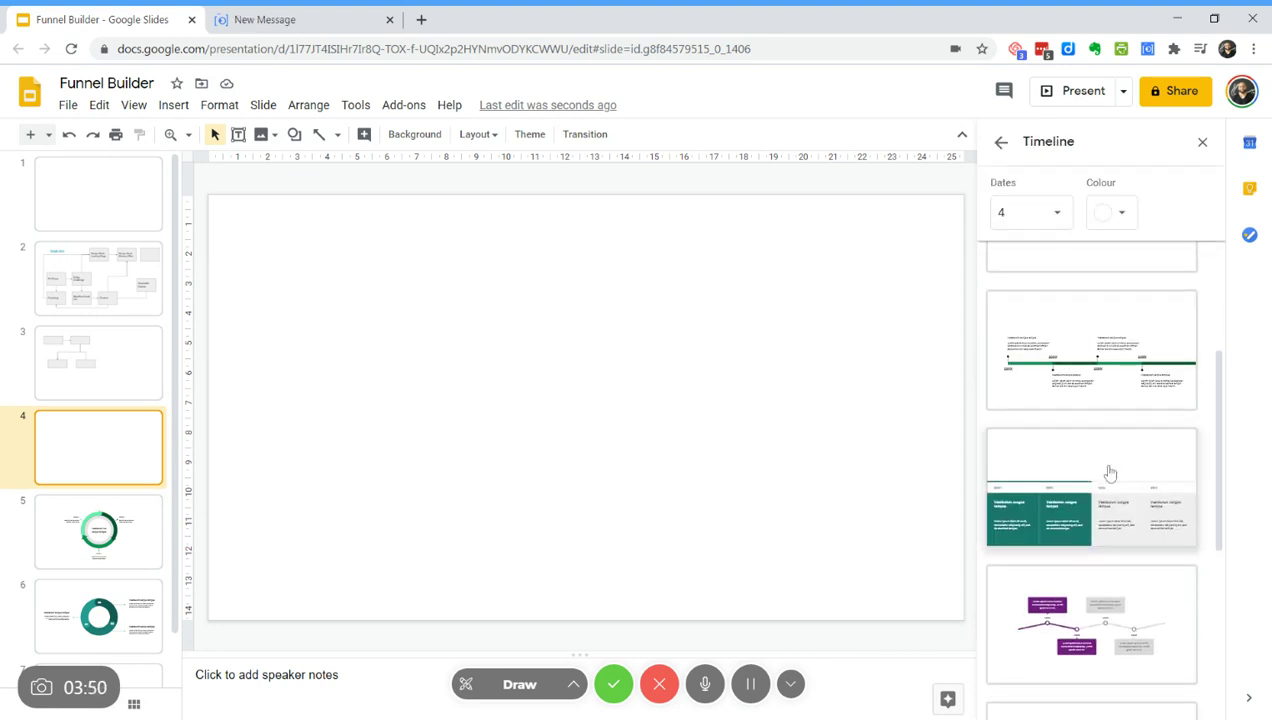
{"action": "left_click", "coordinate": [1078, 372]}
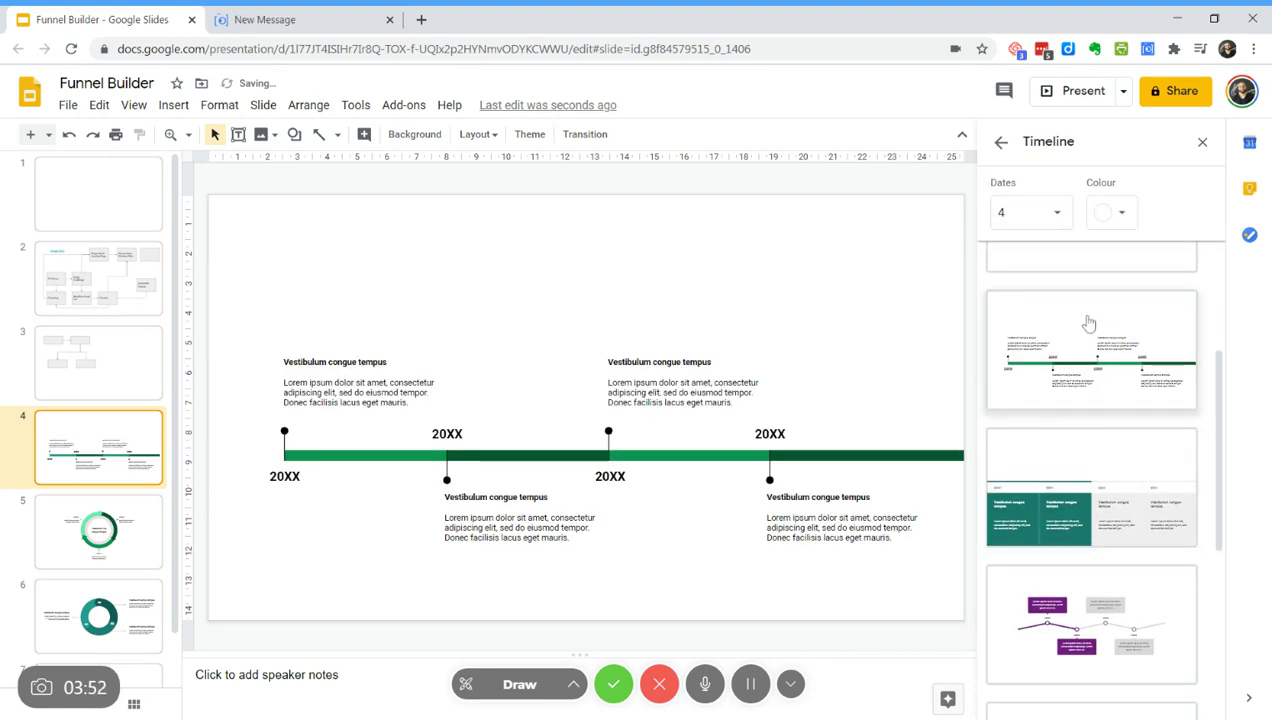
Replace the green timeline with the purple and grey zigzag Timeline template
{"action": "scroll", "coordinate": [1092, 335], "scroll_direction": "up", "scroll_amount": 1}
{"action": "scroll", "coordinate": [1092, 335], "scroll_direction": "down", "scroll_amount": 2}
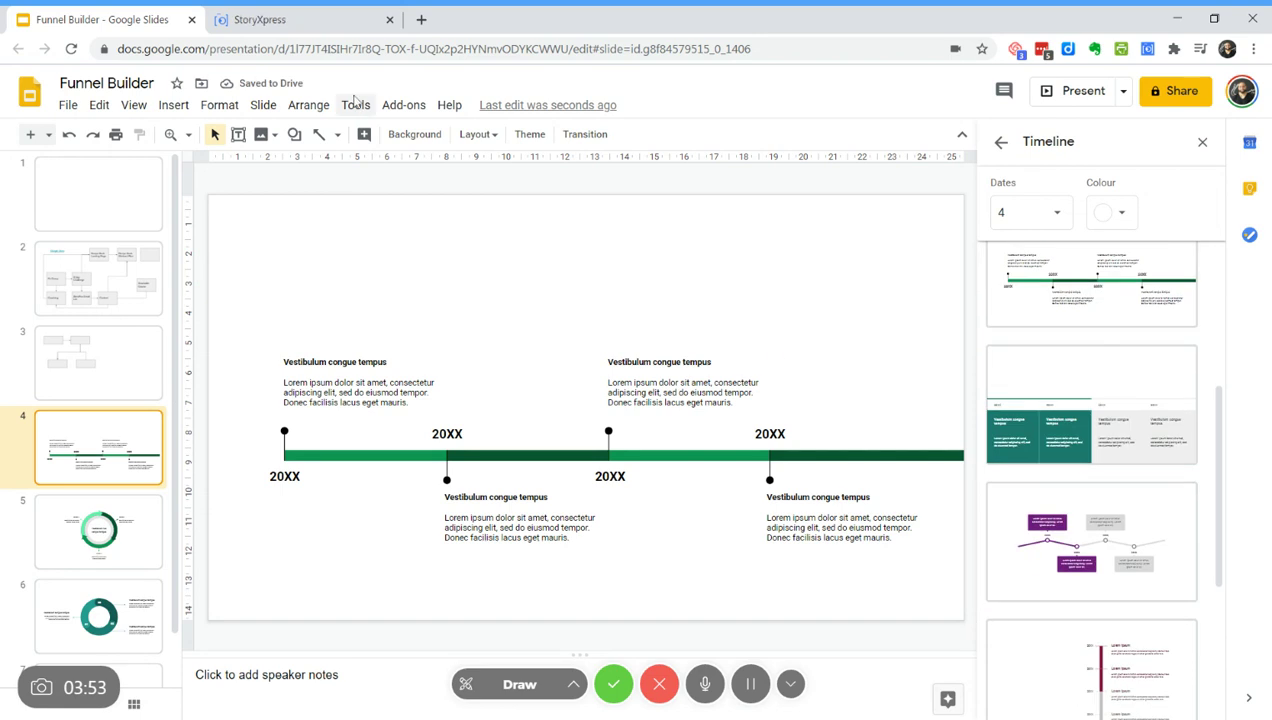
{"action": "left_click", "coordinate": [68, 134]}
{"action": "left_click", "coordinate": [1125, 498]}
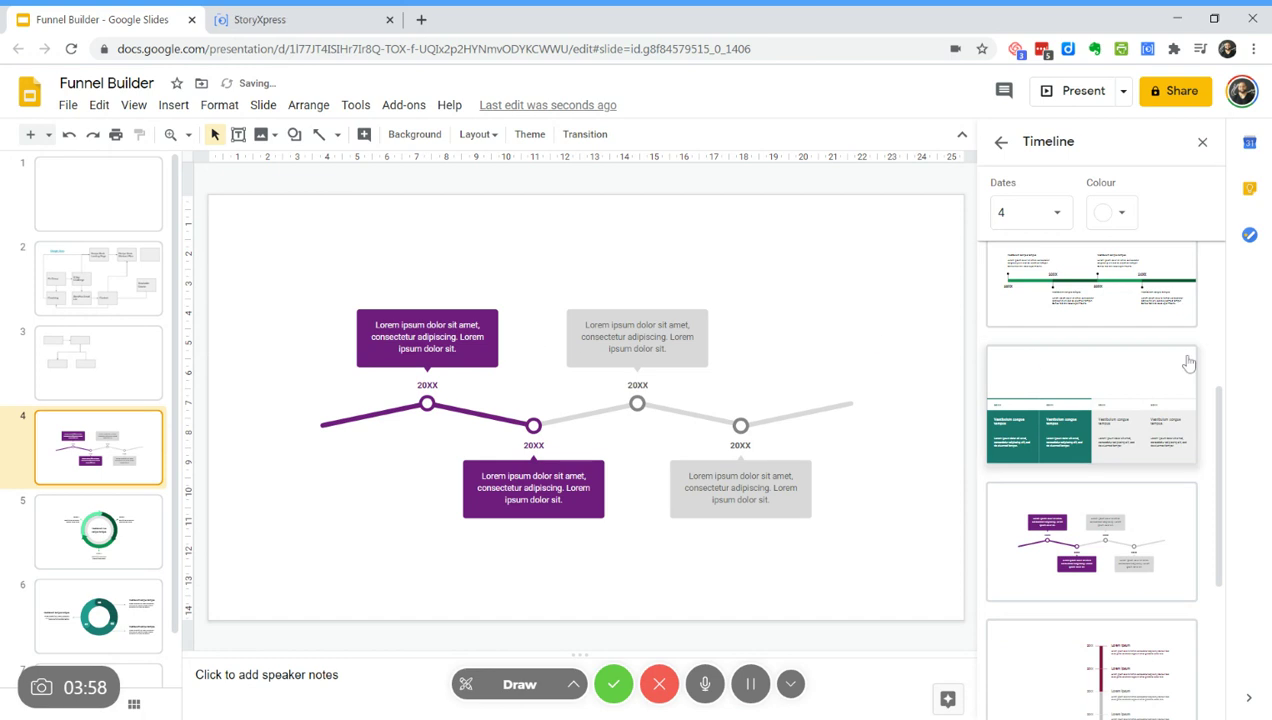
{"action": "scroll", "coordinate": [1075, 400], "scroll_direction": "up", "scroll_amount": 3}
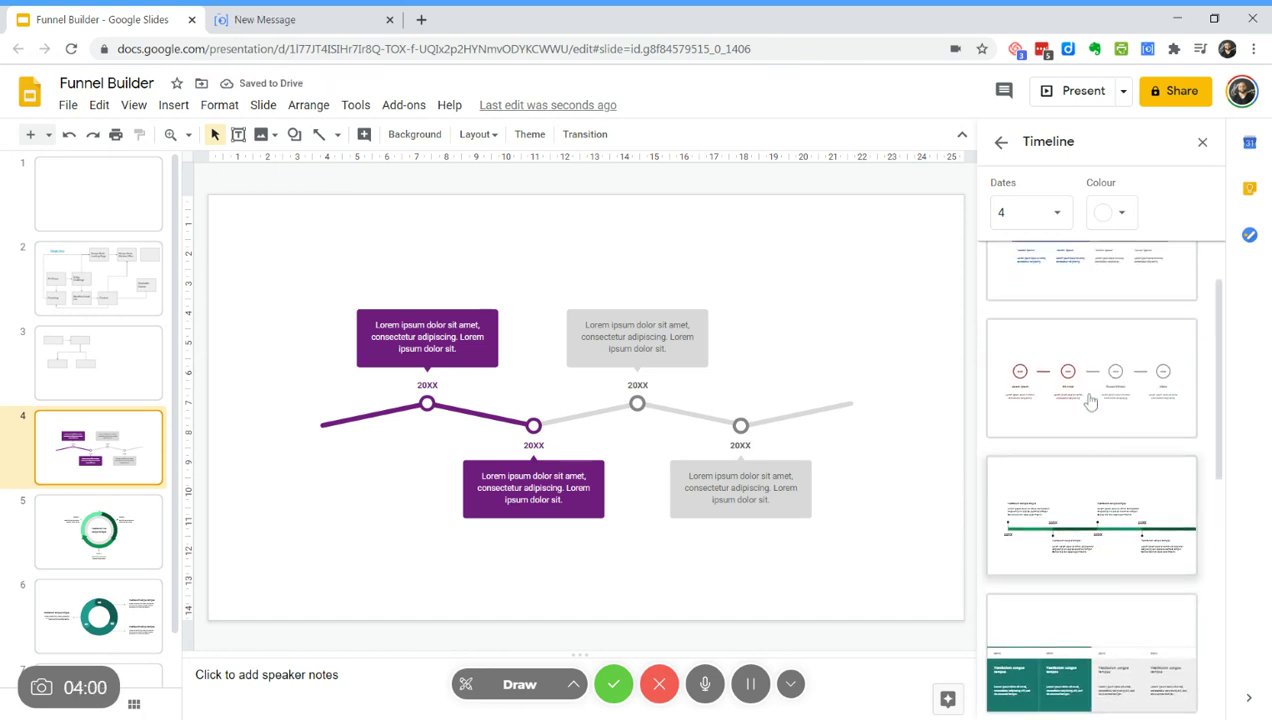
Undo the zigzag timeline insertion on the fourth slide and open the Hierarchy diagram templates
{"action": "scroll", "coordinate": [1080, 400], "scroll_direction": "down", "scroll_amount": 4}
{"action": "scroll", "coordinate": [1095, 400], "scroll_direction": "down", "scroll_amount": 2}
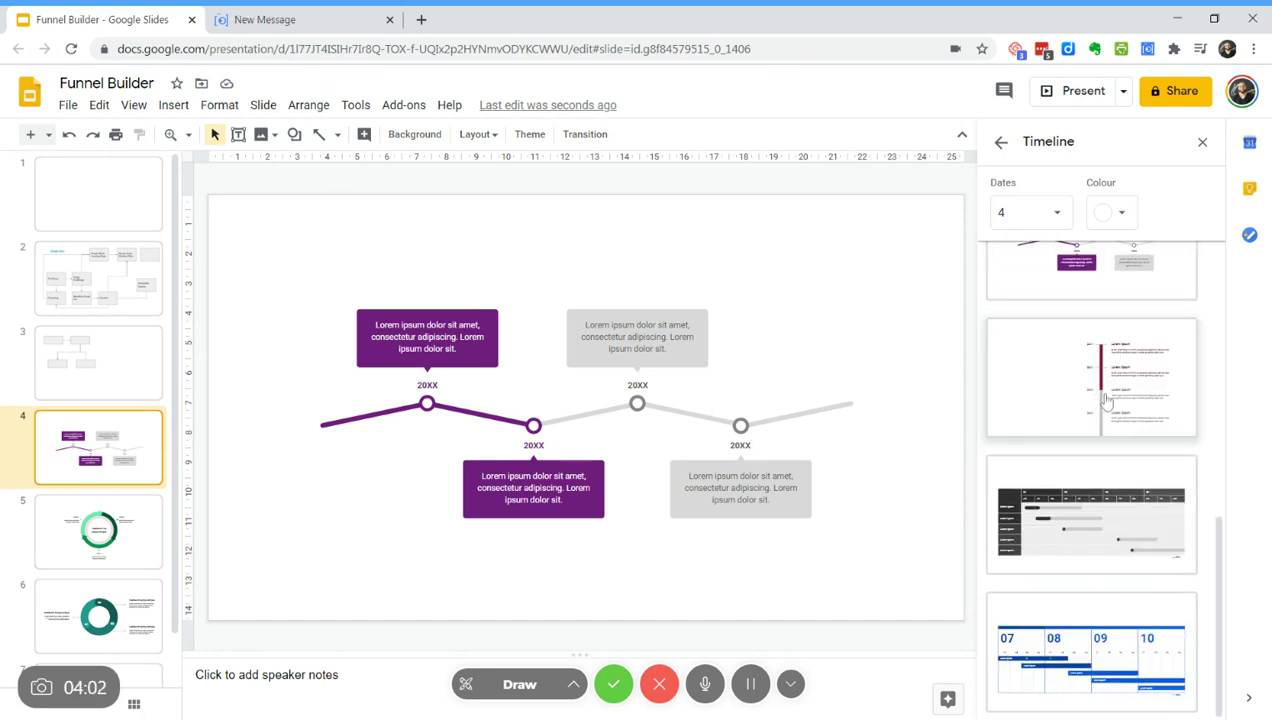
{"action": "scroll", "coordinate": [1105, 400], "scroll_direction": "up", "scroll_amount": 5}
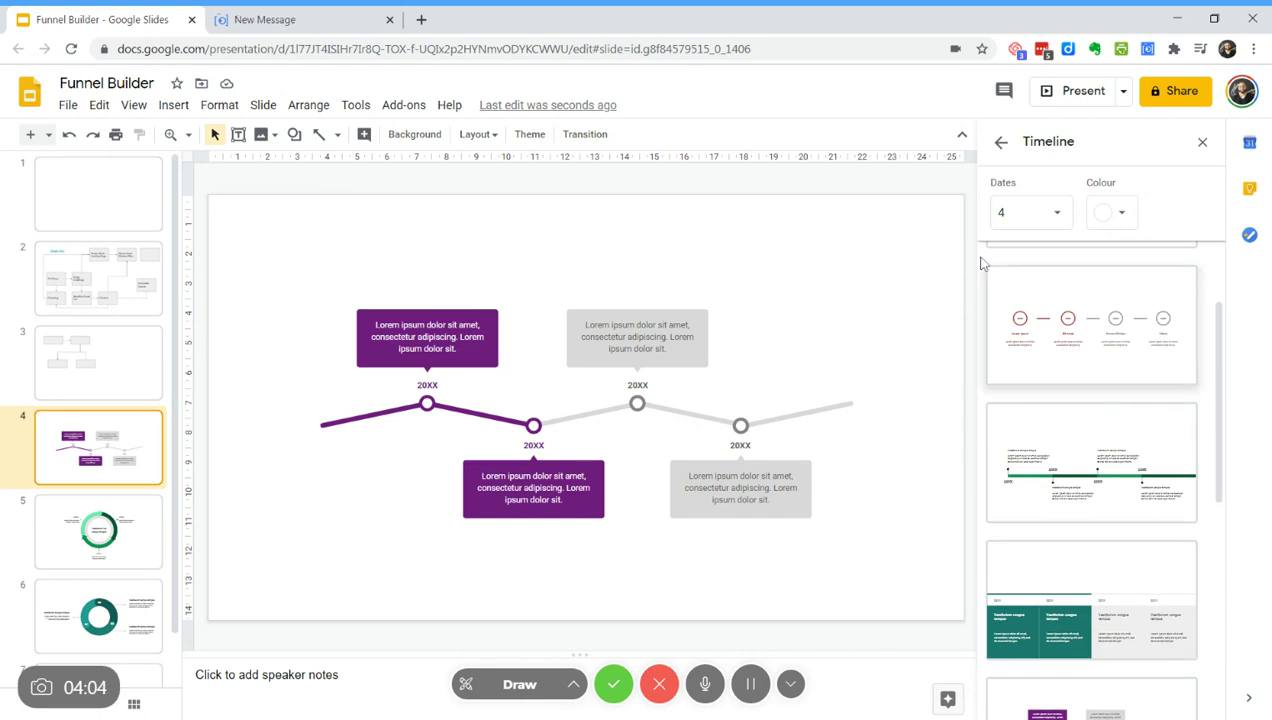
{"action": "scroll", "coordinate": [1056, 377], "scroll_direction": "up", "scroll_amount": 1}
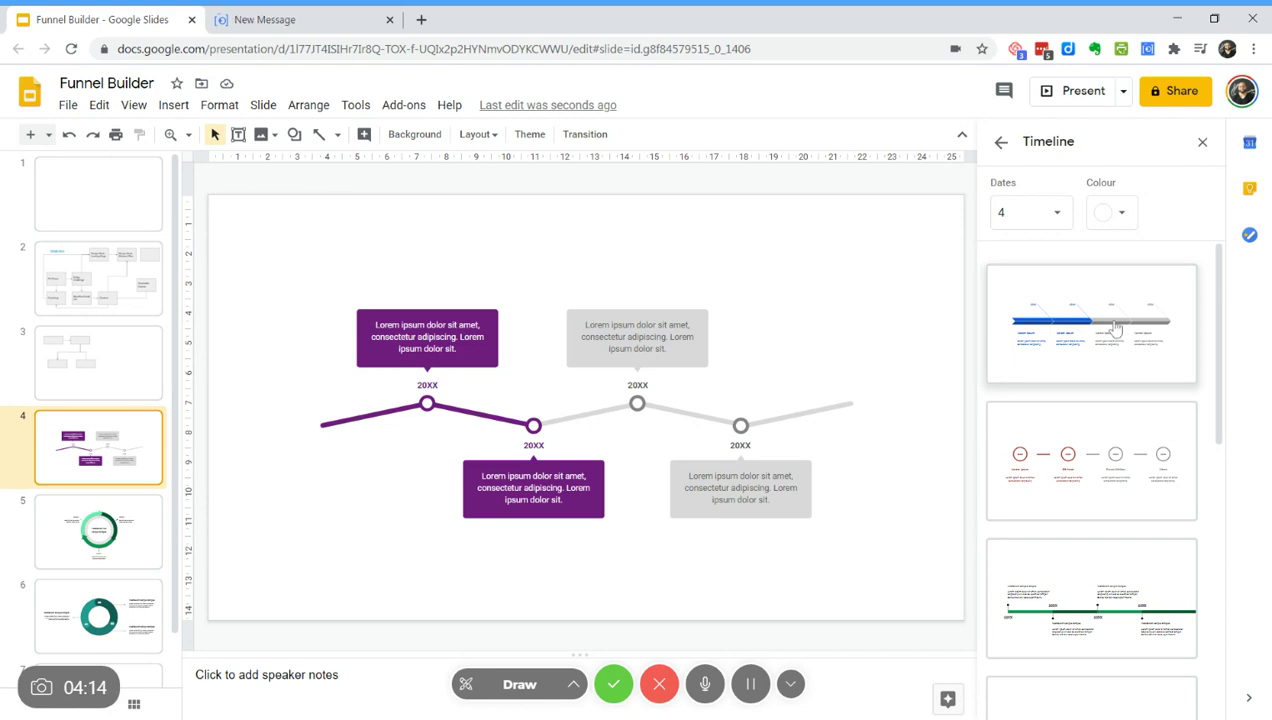
{"action": "left_click", "coordinate": [68, 134]}
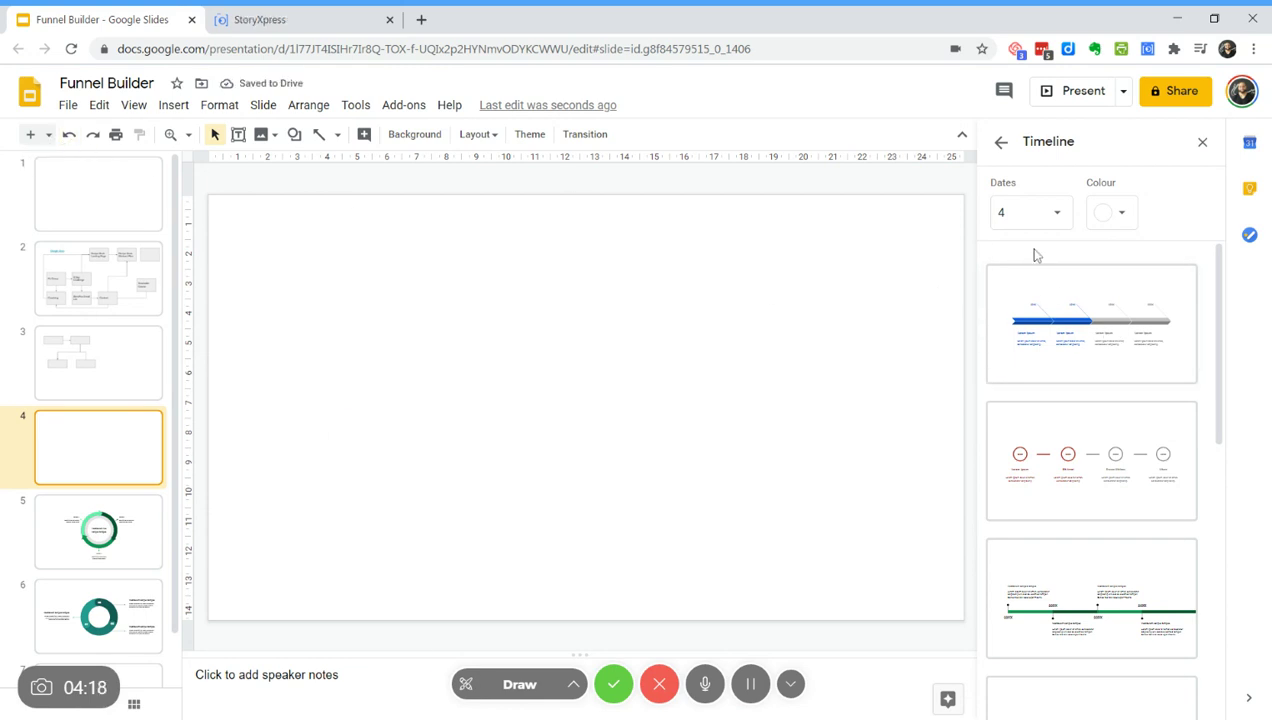
{"action": "left_click", "coordinate": [997, 141]}
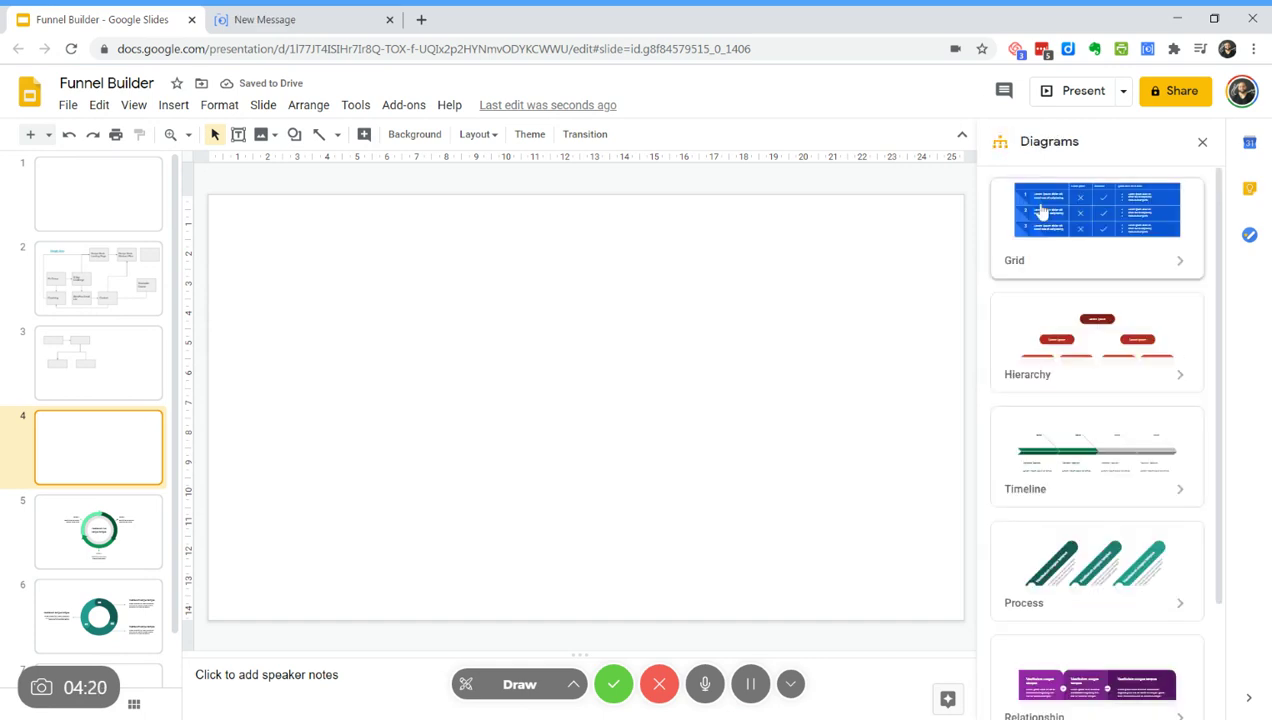
{"action": "left_click", "coordinate": [1133, 363]}
Try the green boxed Hierarchy template with three levels on the fourth slide, and undo its insertion
{"action": "scroll", "coordinate": [1135, 455], "scroll_direction": "down", "scroll_amount": 1}
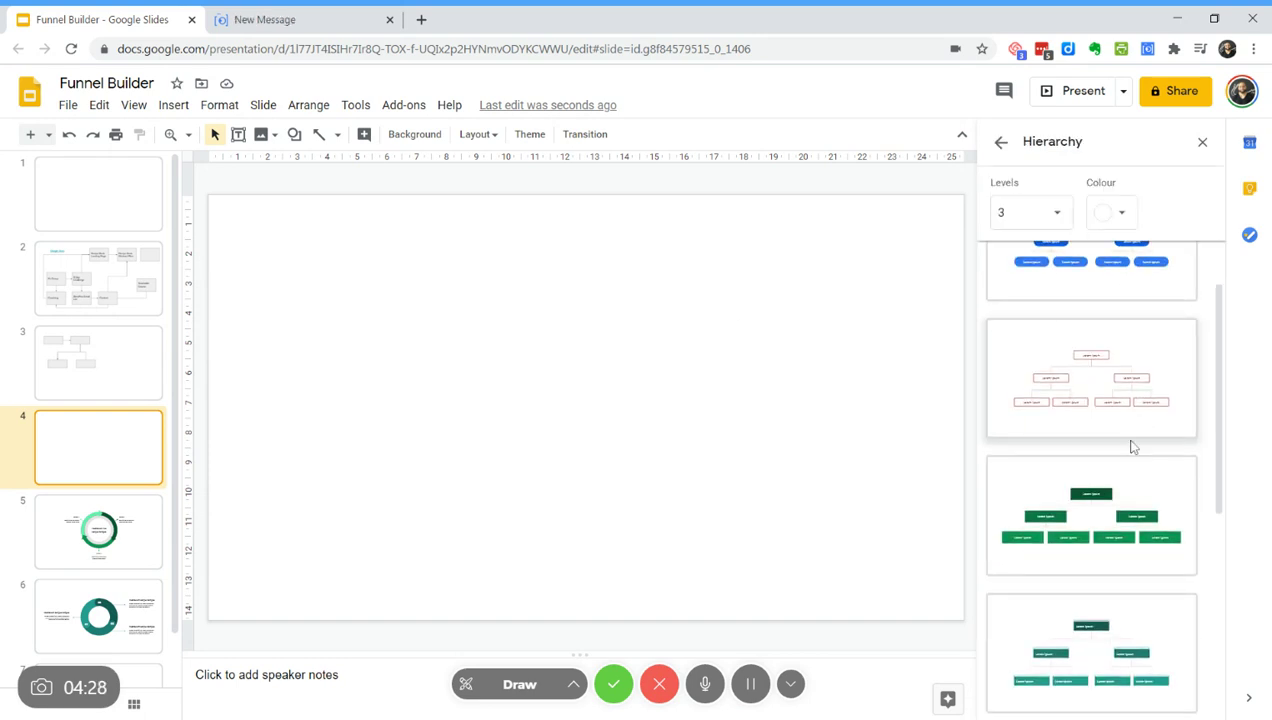
{"action": "left_click", "coordinate": [1094, 495]}
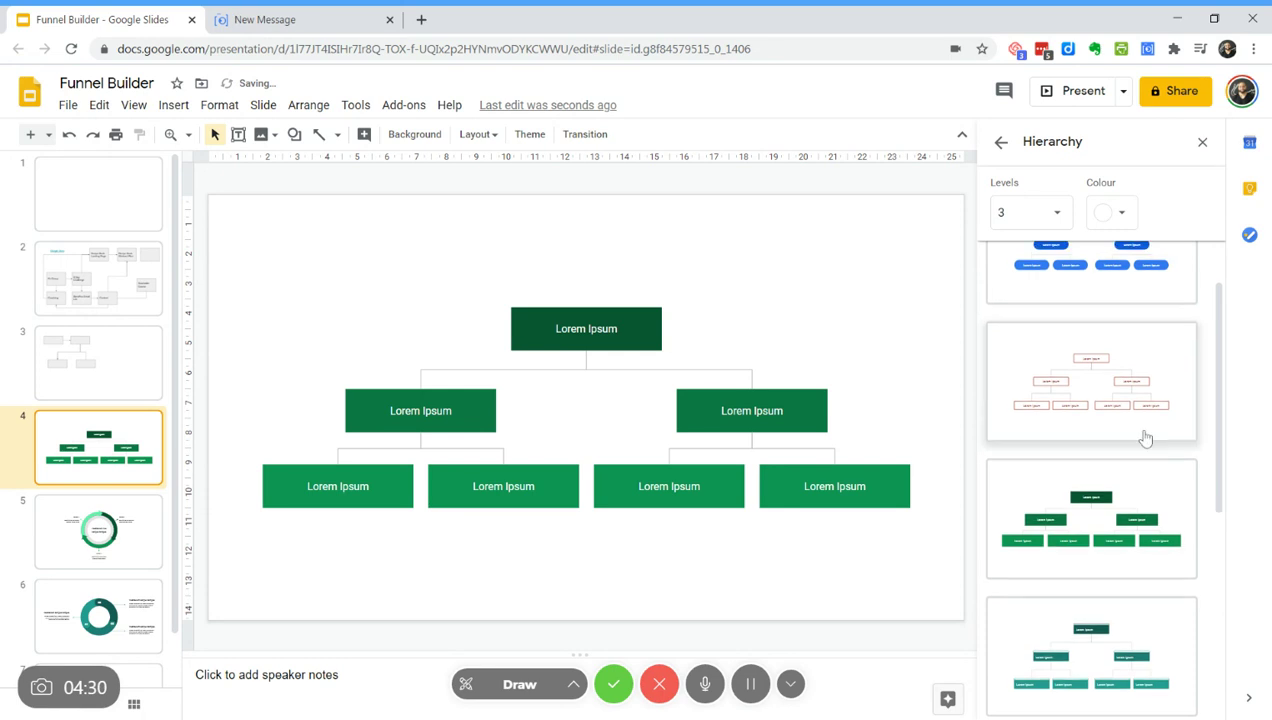
{"action": "scroll", "coordinate": [1145, 425], "scroll_direction": "up", "scroll_amount": 1}
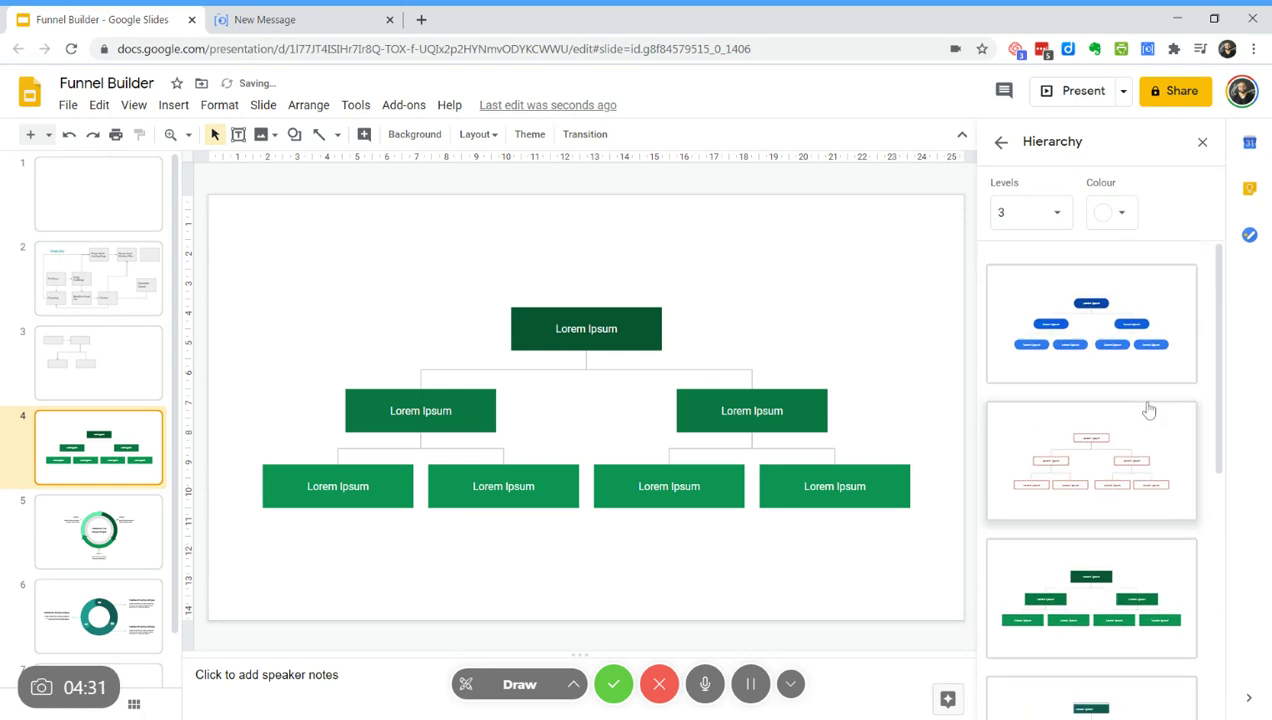
{"action": "left_click", "coordinate": [68, 134]}
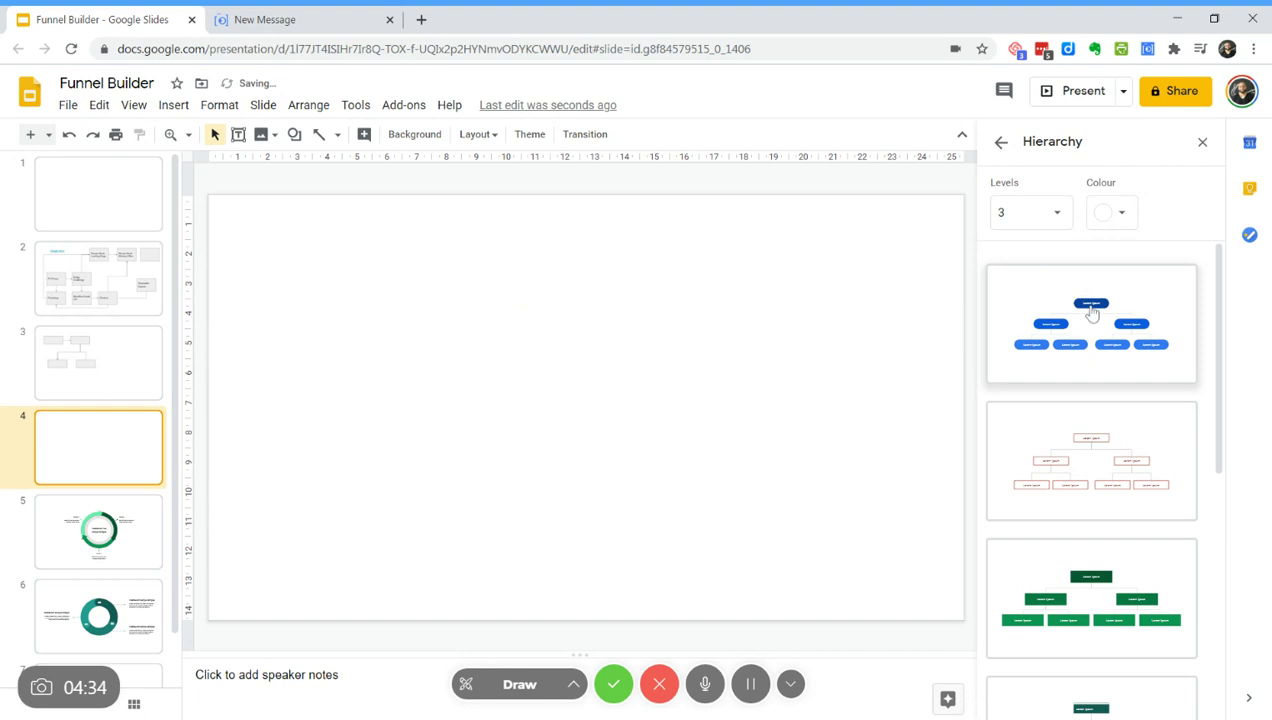
Insert the three-level Hierarchy template with plain text labels and thin connector lines on the fourth slide
{"action": "scroll", "coordinate": [1105, 505], "scroll_direction": "down", "scroll_amount": 3}
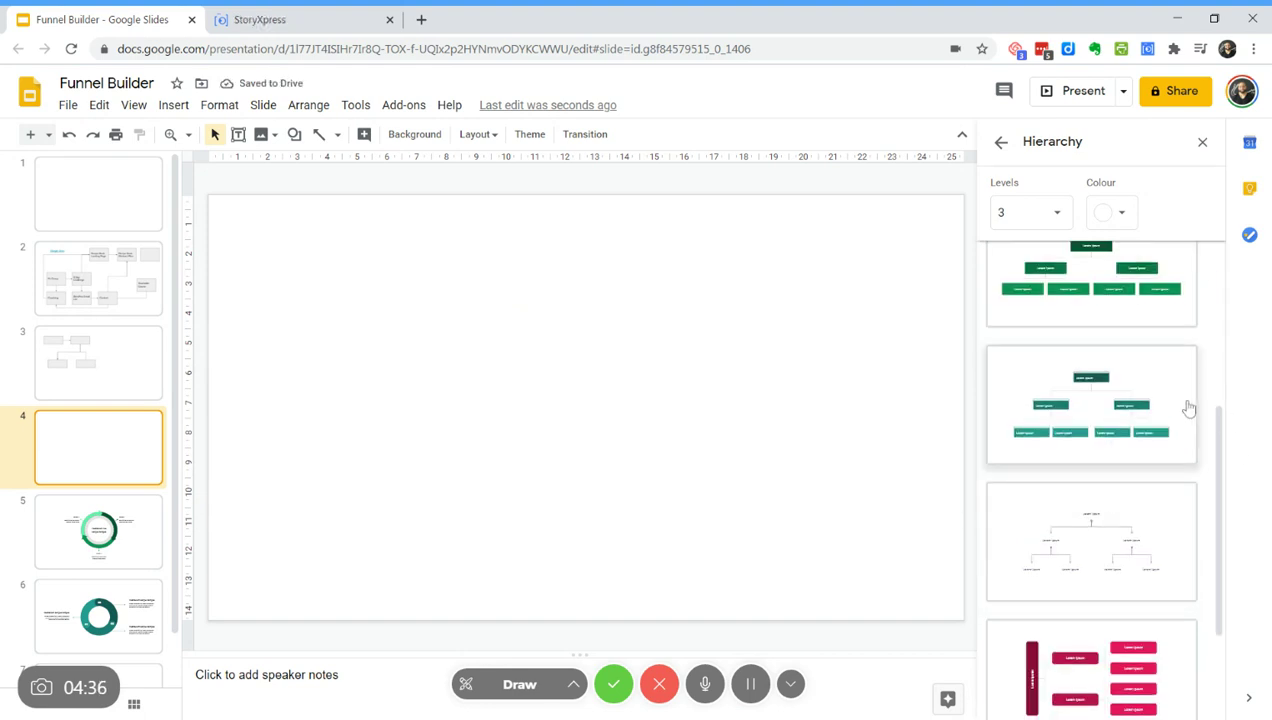
{"action": "left_click", "coordinate": [1073, 559]}
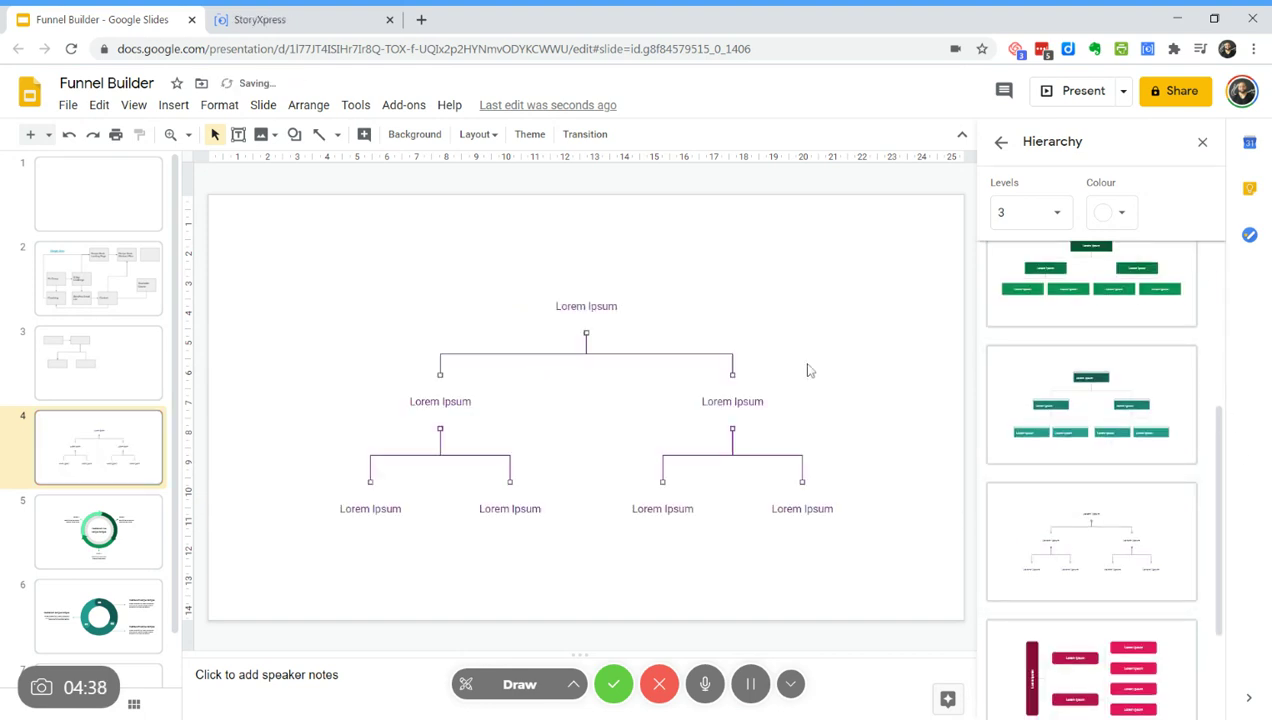